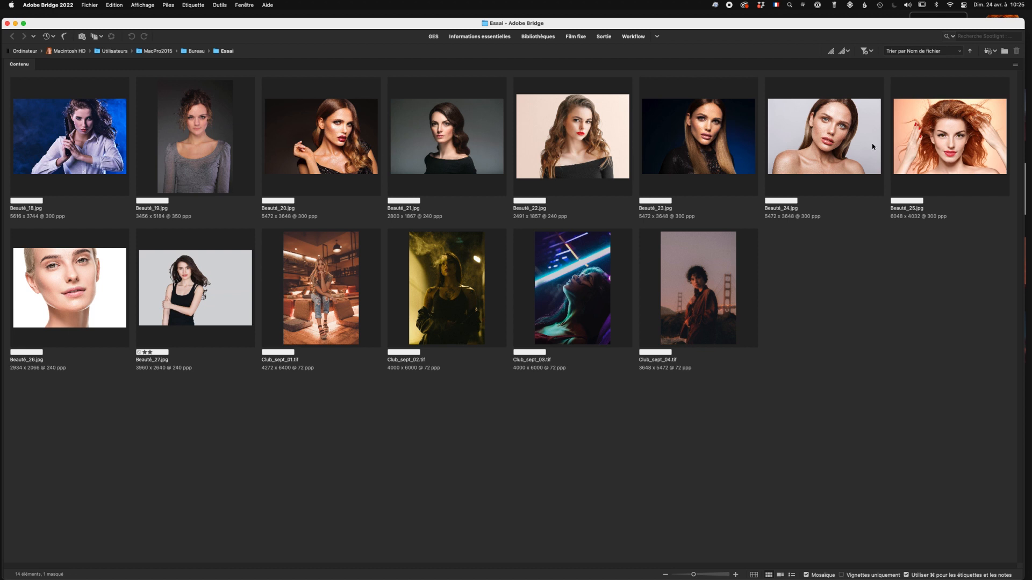
Enlarge the photo thumbnails slightly and switch to the Workflow workspace.
mouse_move(873, 146)
drag(694, 575, 698, 575)
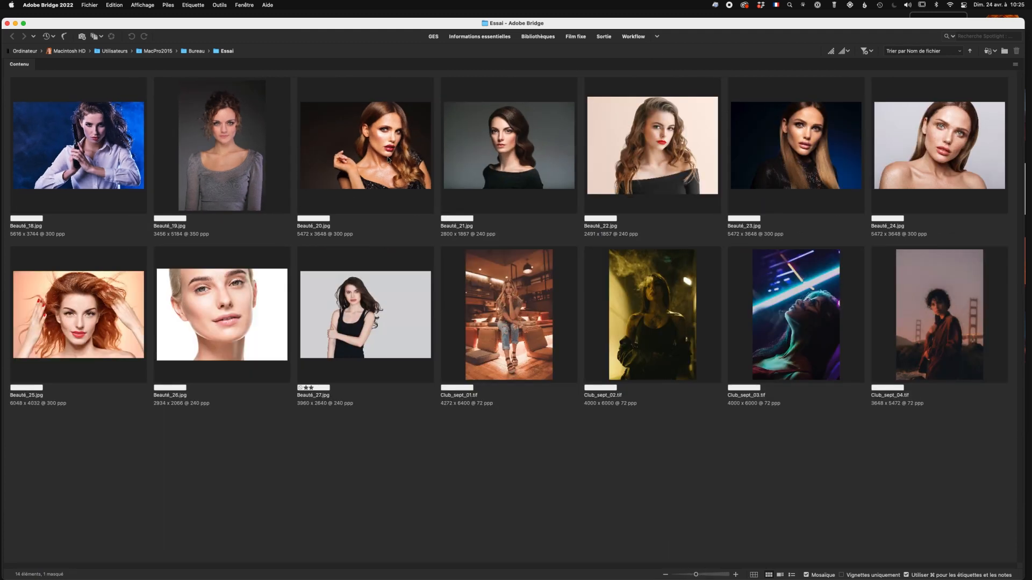
mouse_move(388, 159)
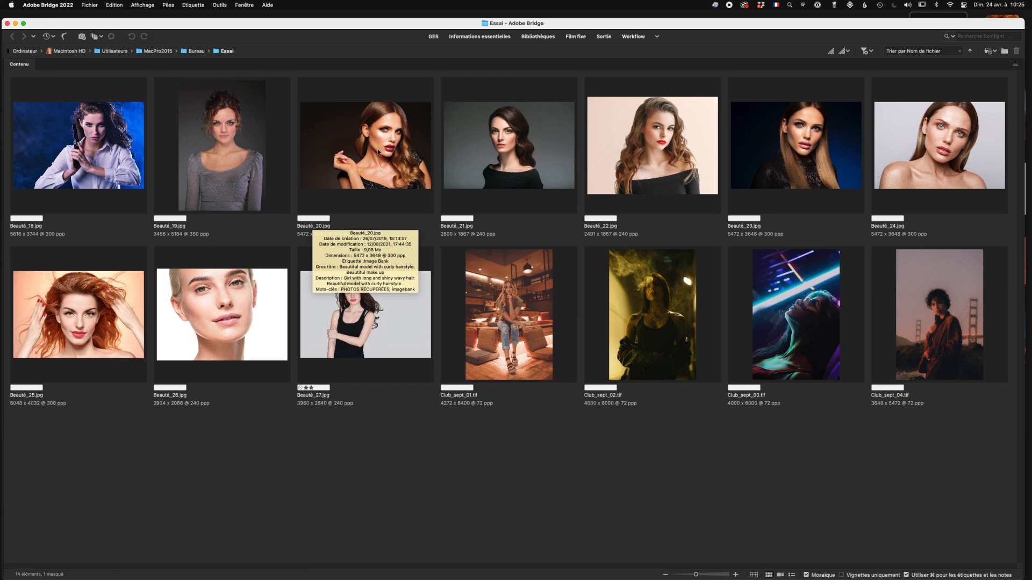
click(657, 36)
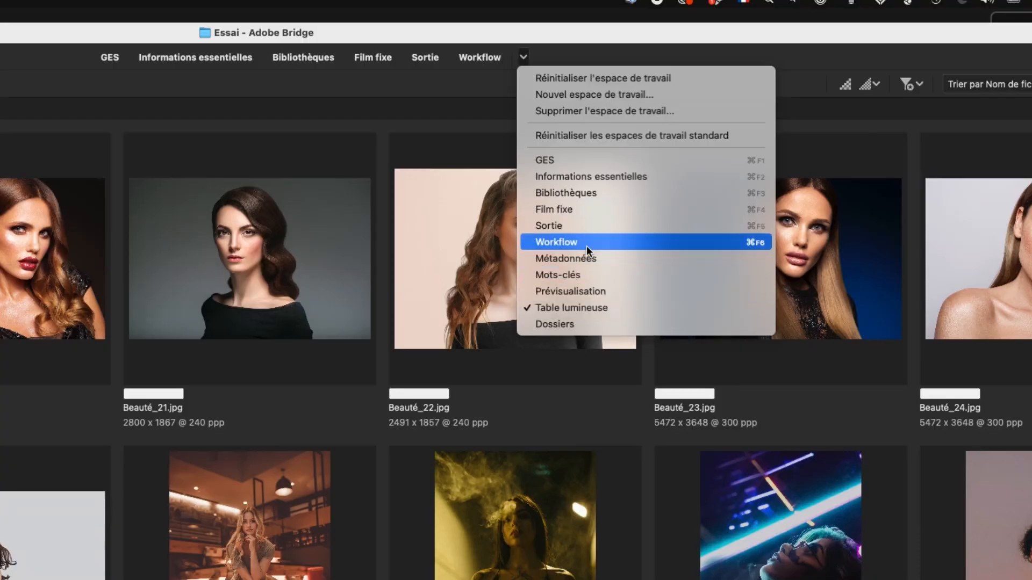
click(602, 246)
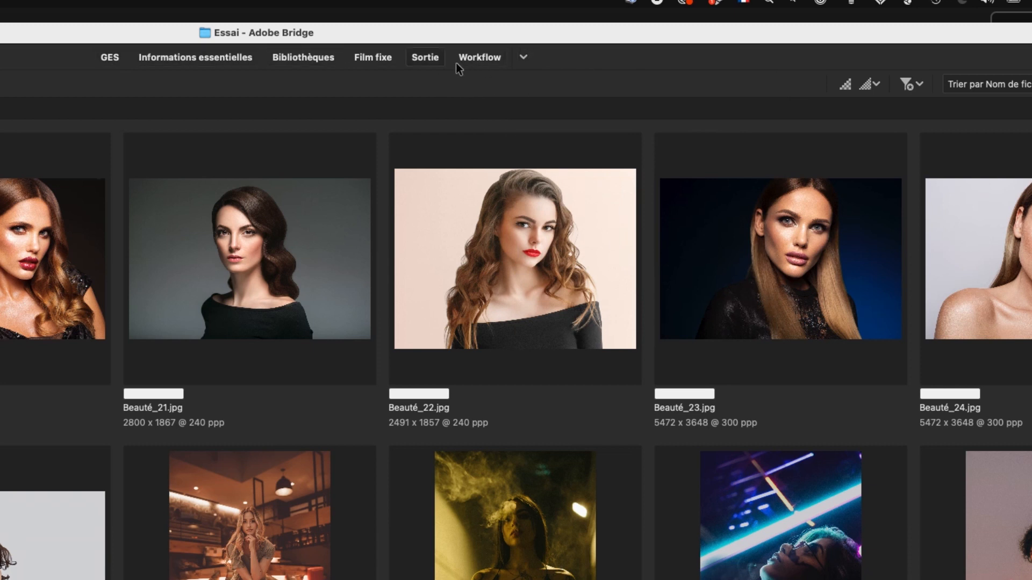
click(477, 58)
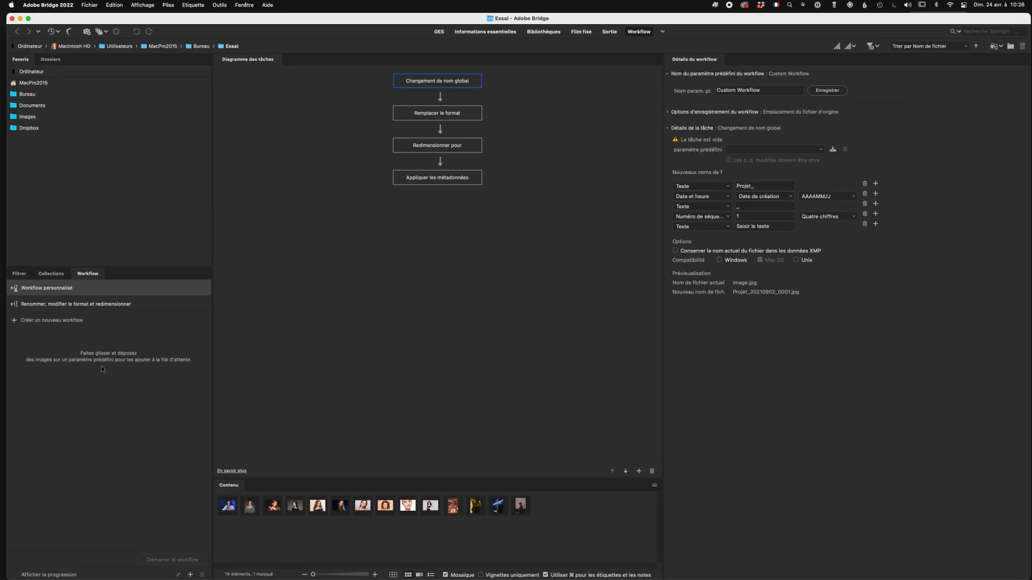
Create a new workflow preset, name it "Jpeg 2000 px long" and save it.
click(31, 322)
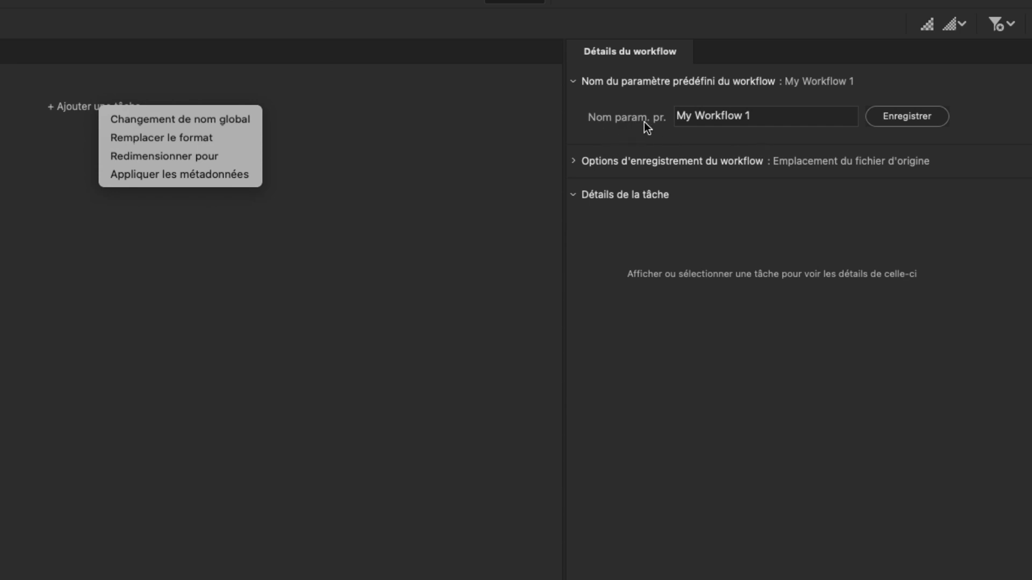
click(757, 114)
drag(776, 118, 662, 121)
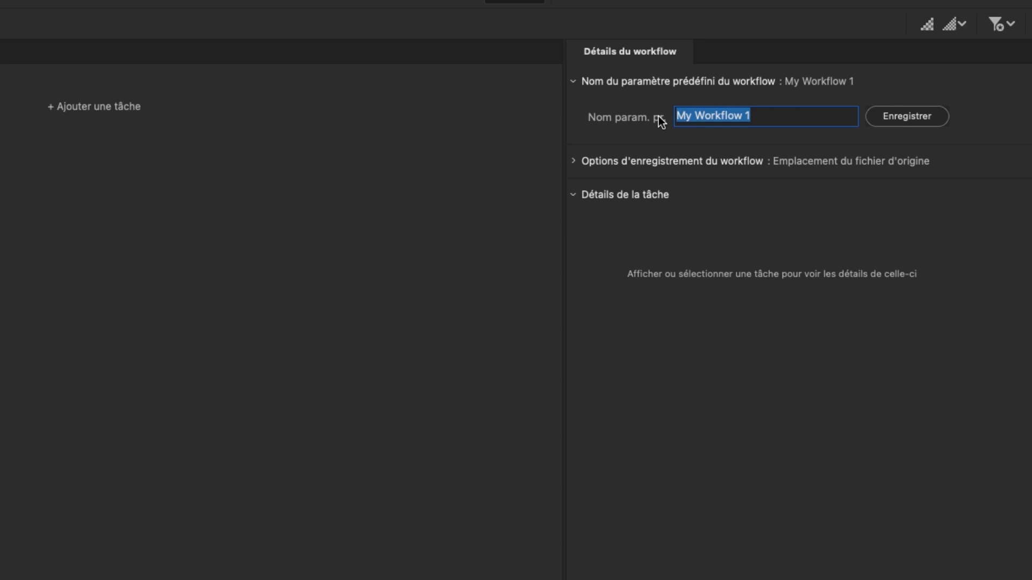
text(Jpeg)
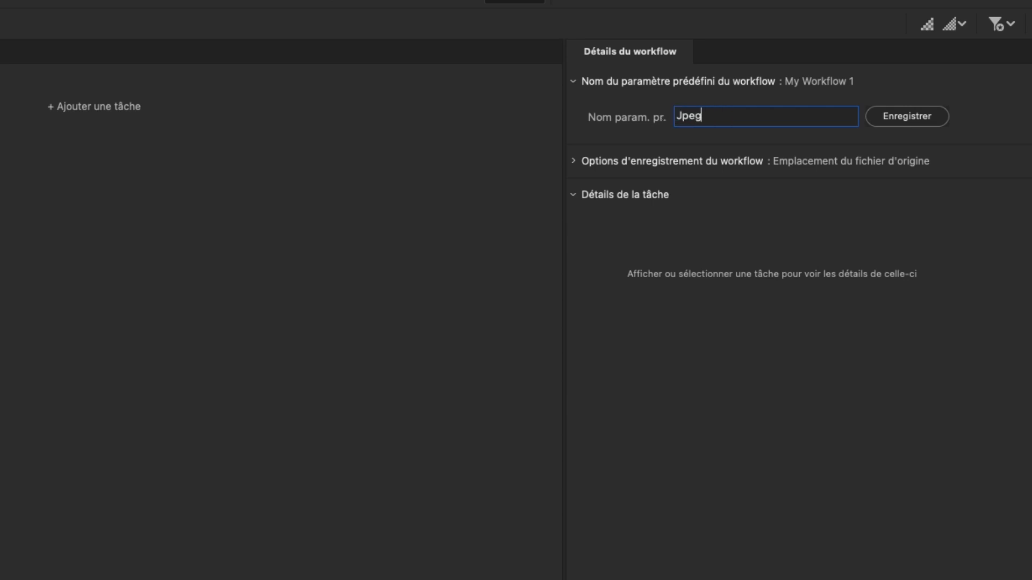
text( 2000 long)
click(733, 116)
text(px)
click(907, 116)
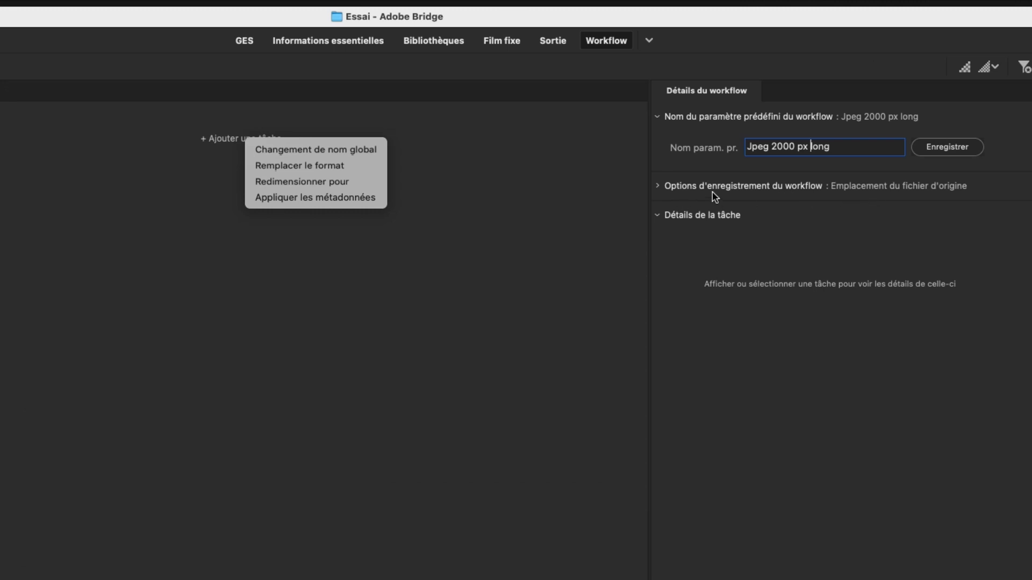
Set the workflow's save location to a specific folder, choosing the Exportations folder on the desktop (Bureau).
click(657, 186)
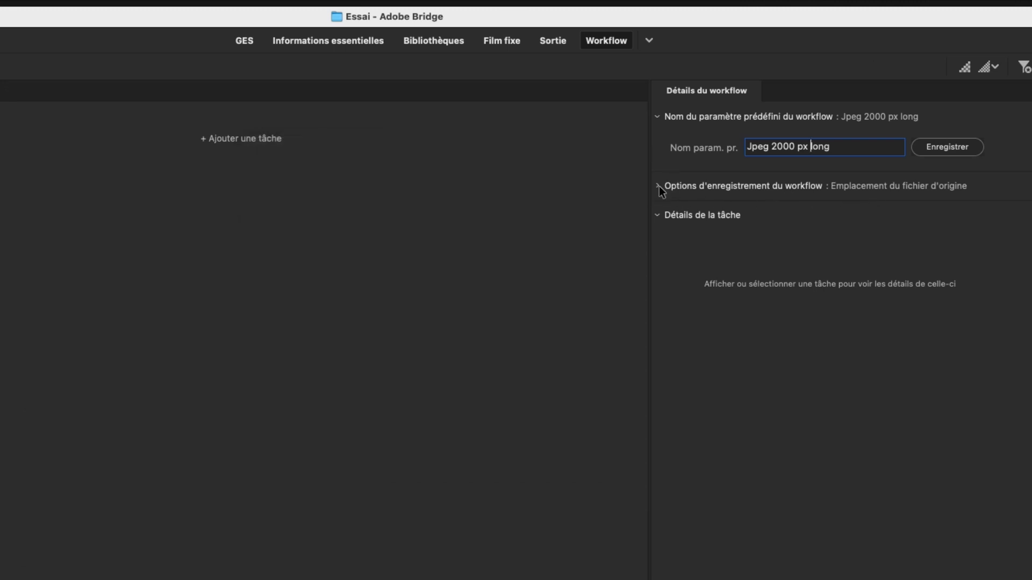
click(657, 186)
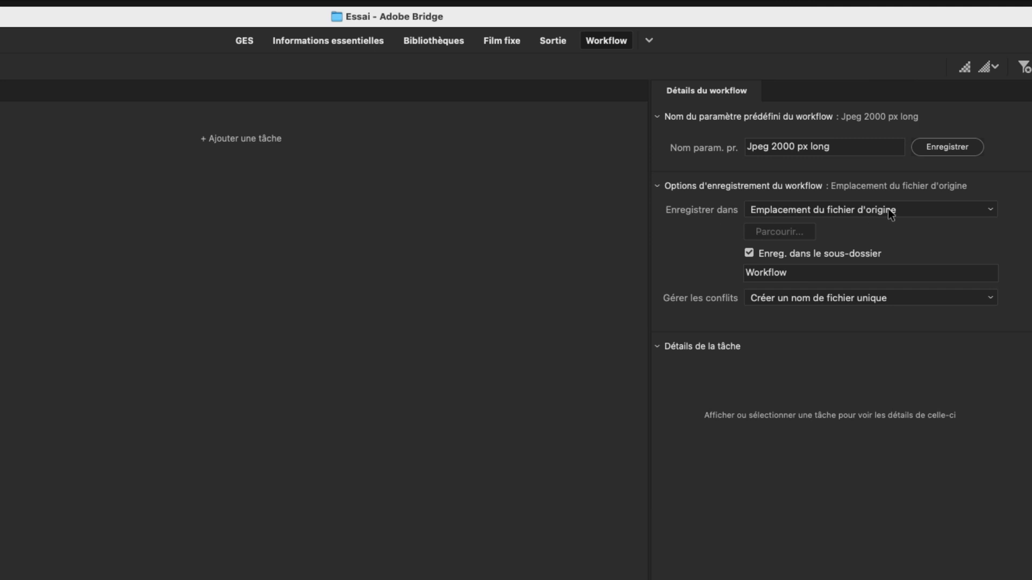
click(924, 209)
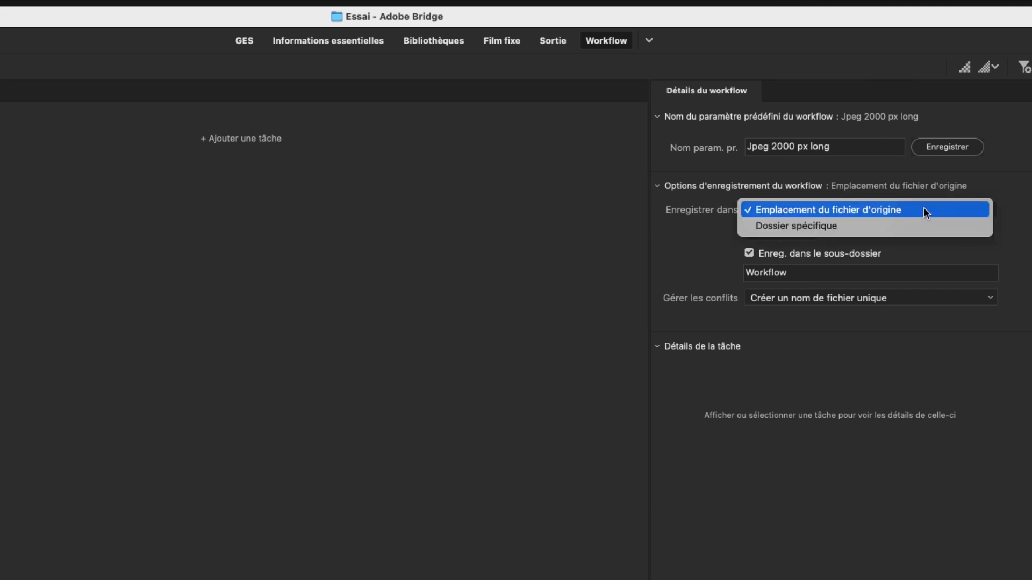
click(837, 225)
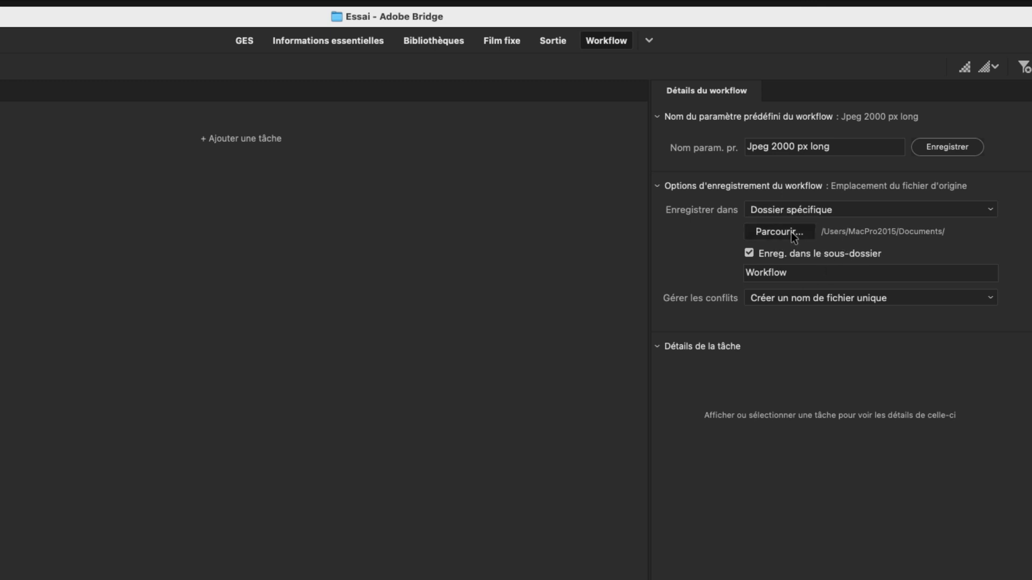
click(792, 232)
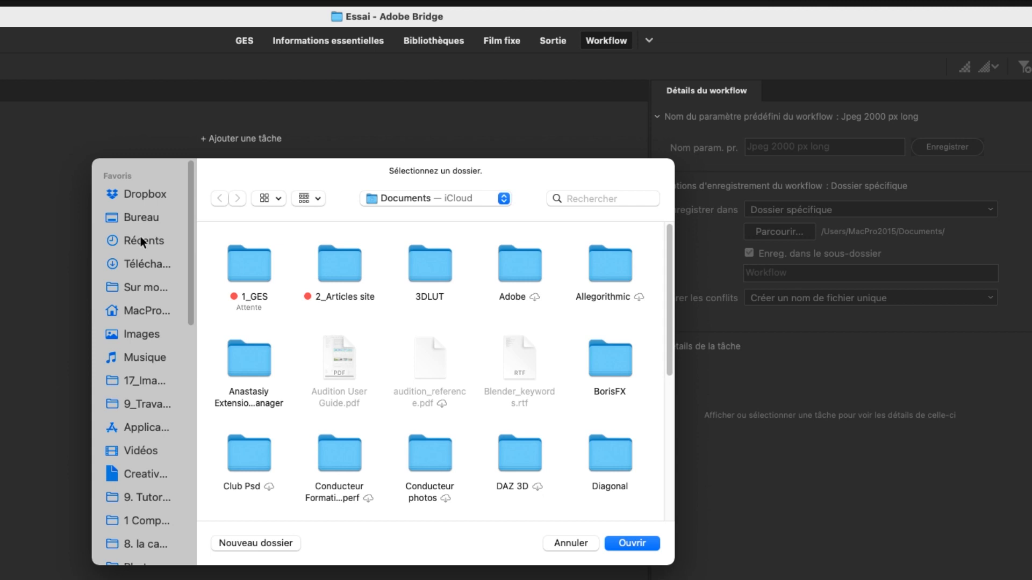
click(137, 215)
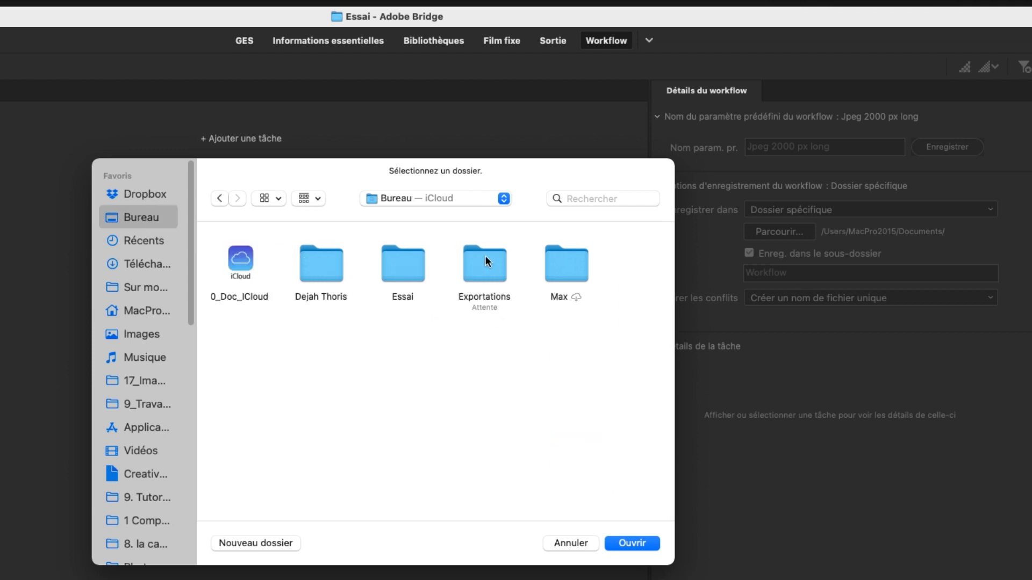
click(487, 269)
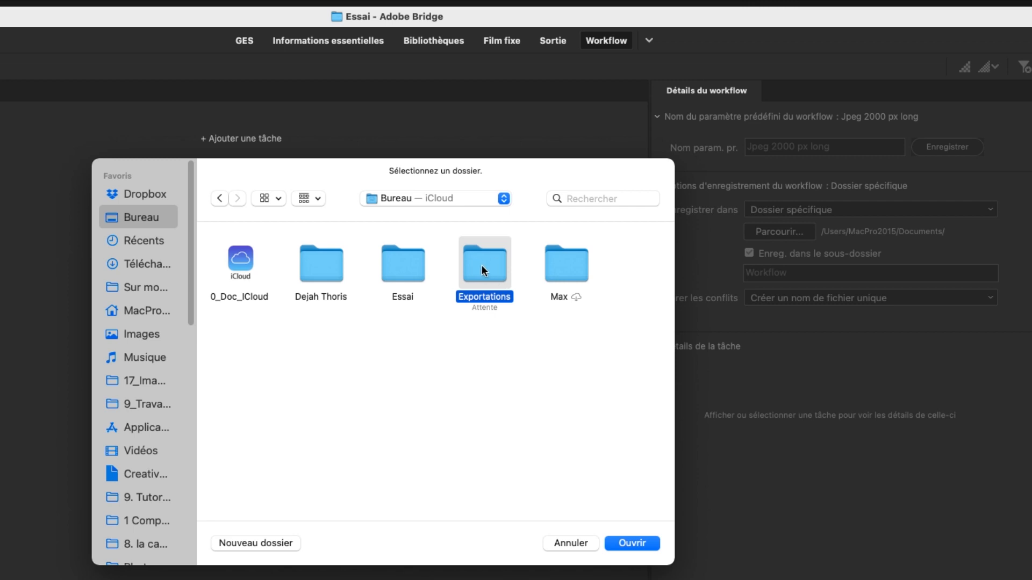
click(634, 542)
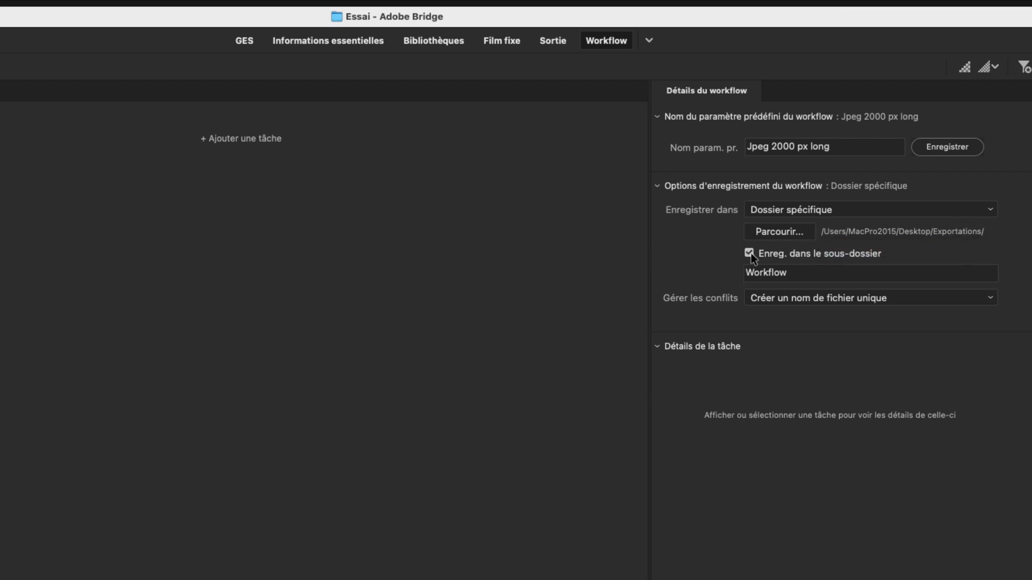
Name the output subfolder "jpeg 2000 long", resolve conflicts with "Créer un nom de fichier unique", and save the workflow preset.
double_click(760, 274)
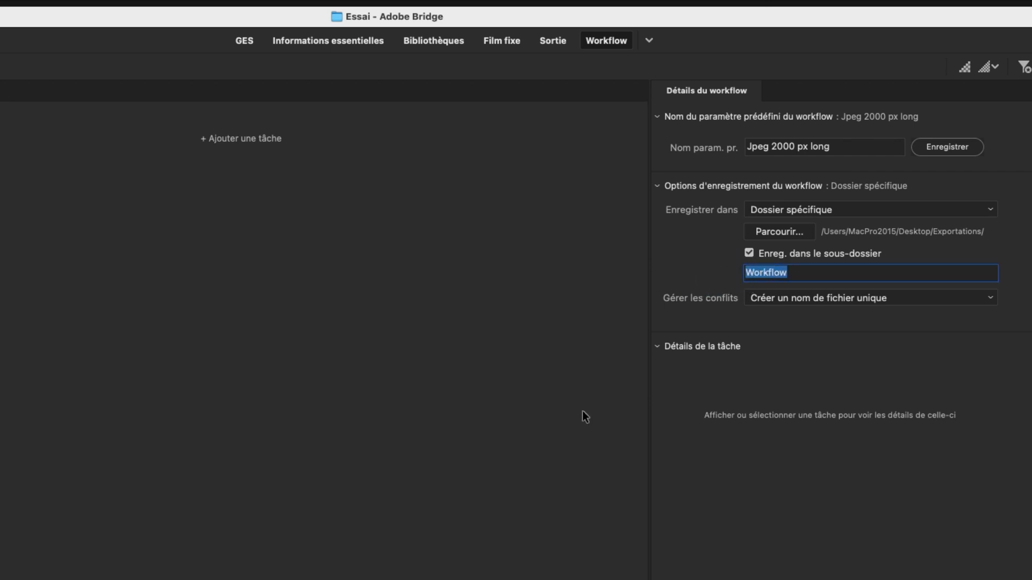
key(BackSpace)
text(jpeg 2000 long)
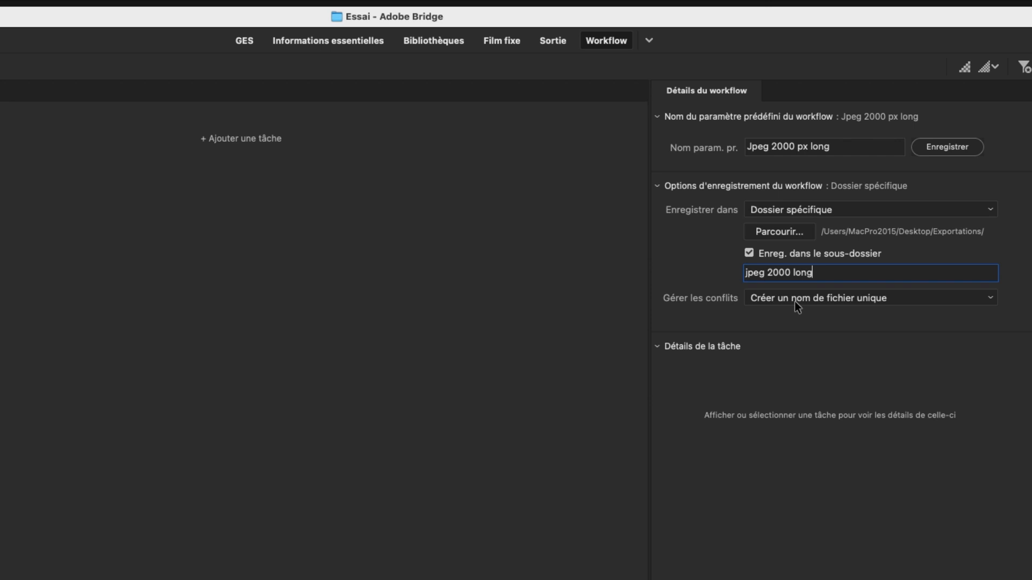
click(923, 299)
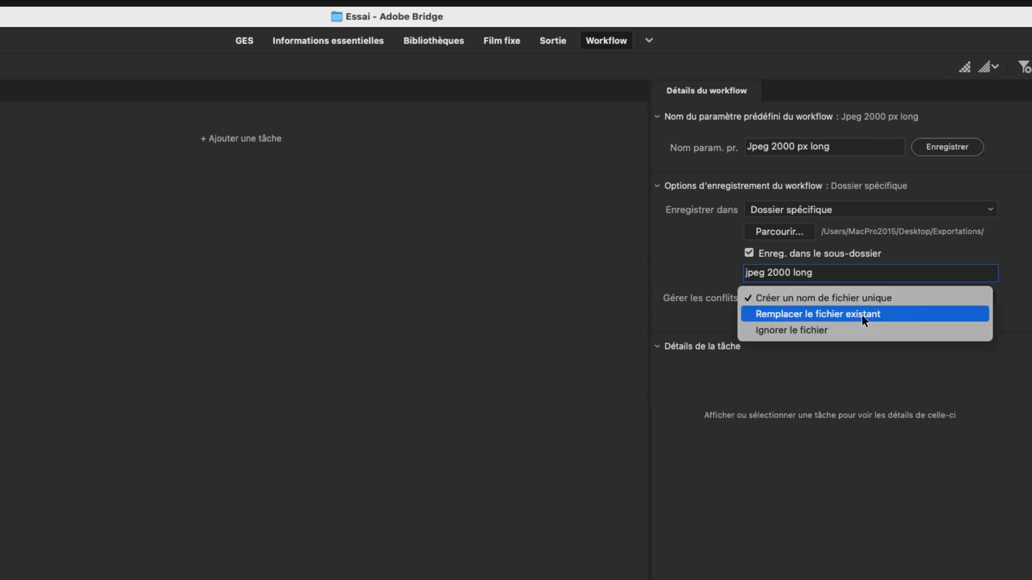
click(839, 296)
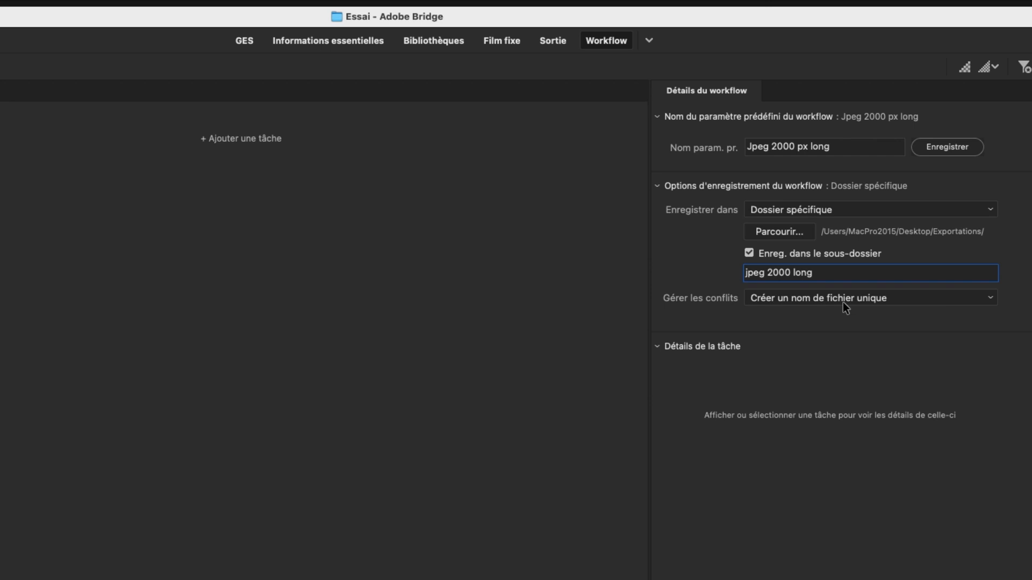
click(658, 346)
click(658, 347)
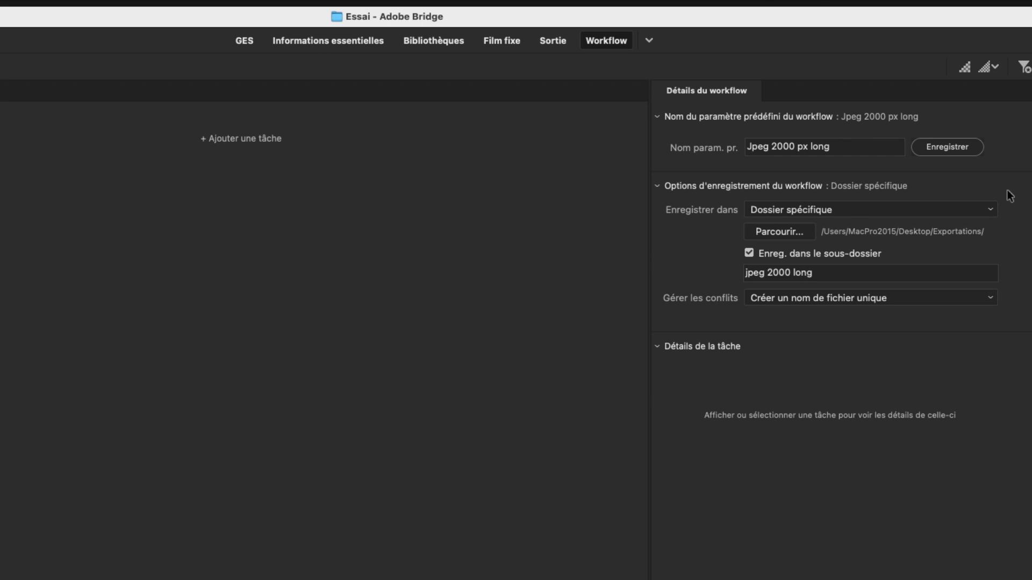
click(957, 146)
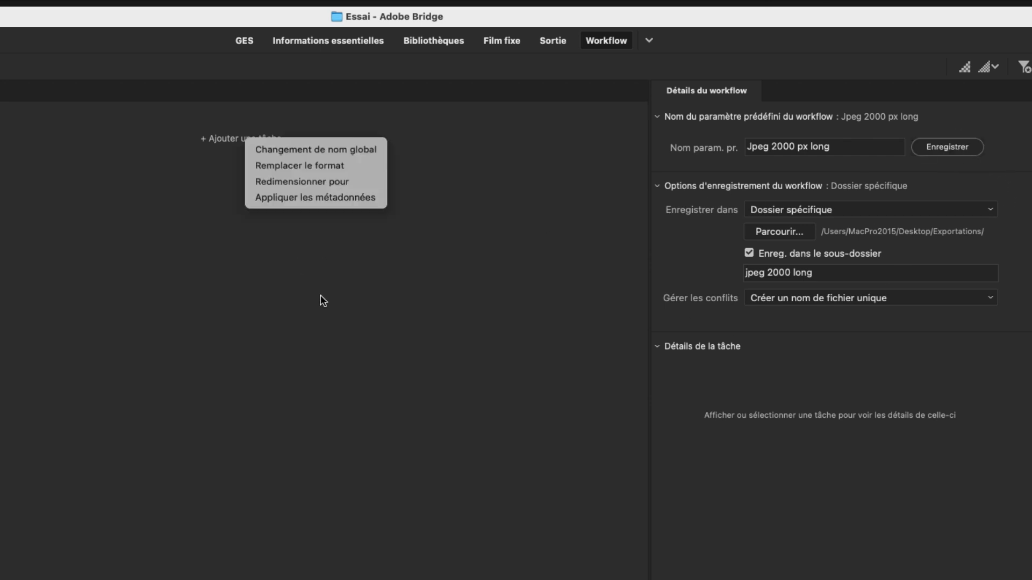
Add a "Changement de nom global" task and set its first name element to "Nom actuel du fichier" with the option "Nom".
click(312, 151)
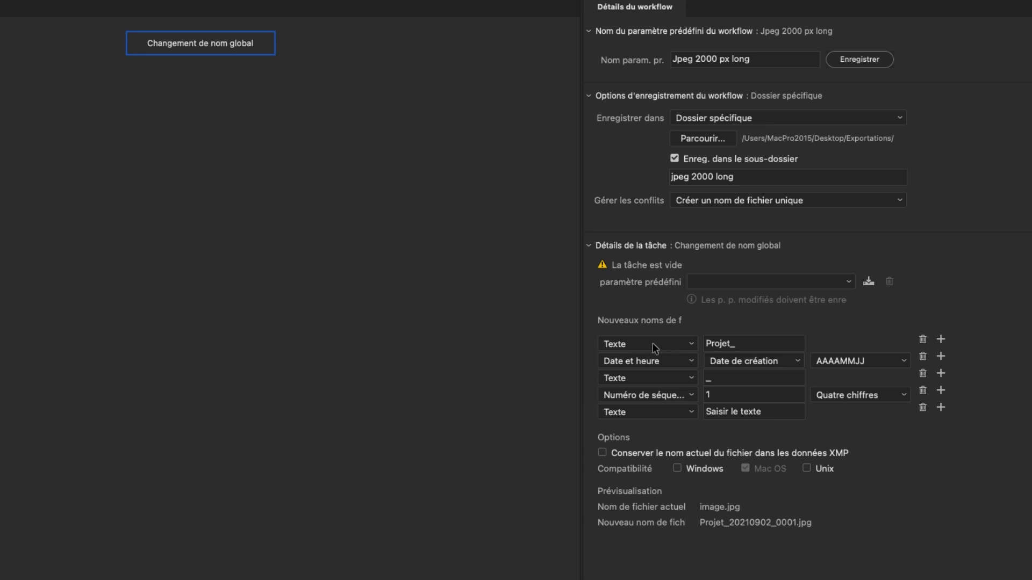
click(652, 345)
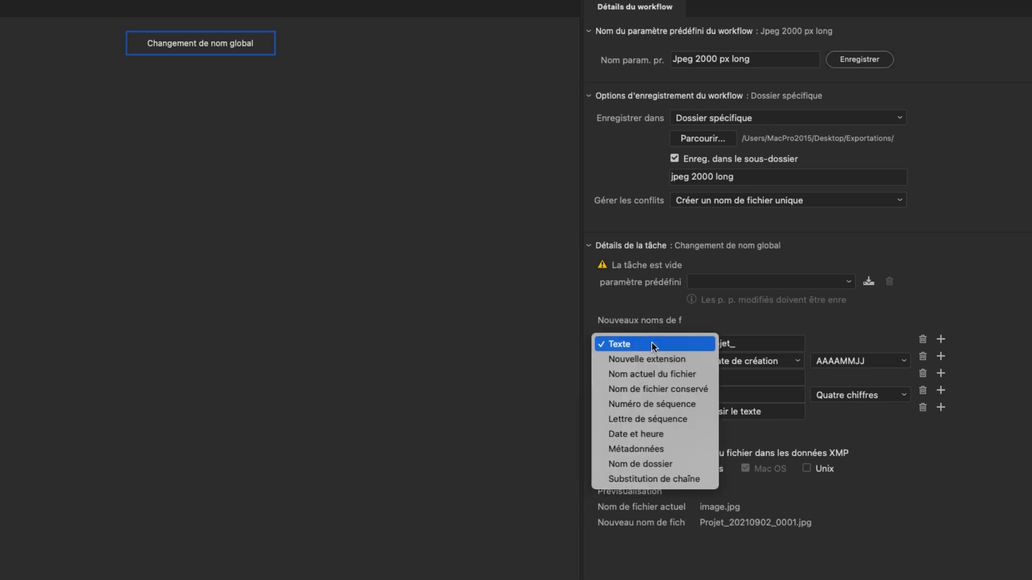
click(652, 372)
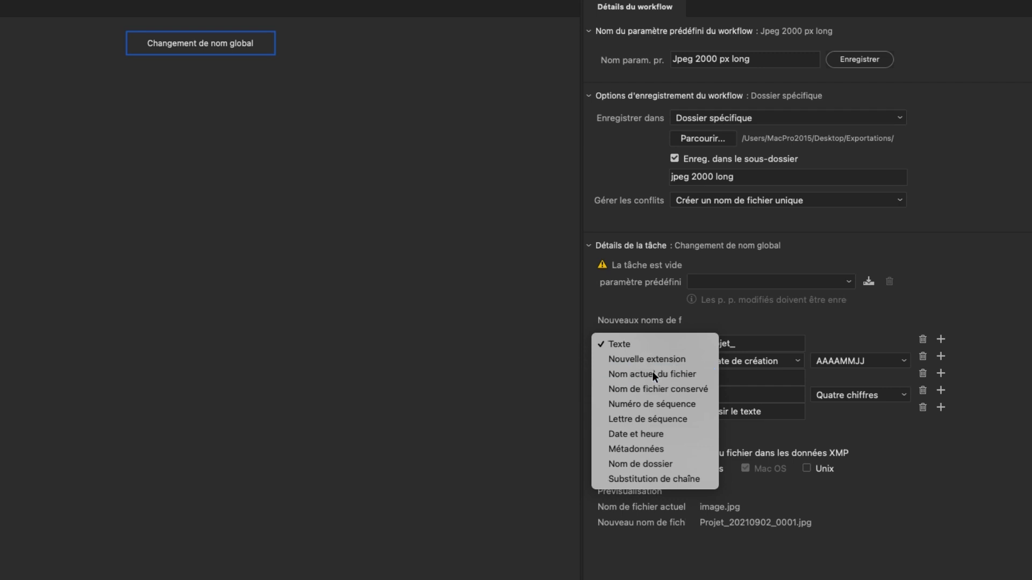
click(649, 344)
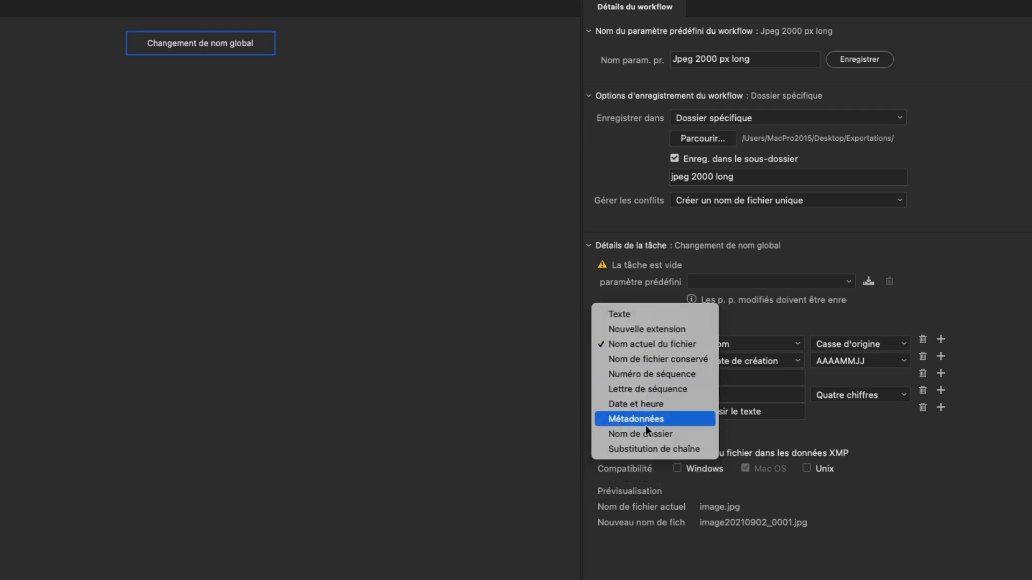
click(639, 343)
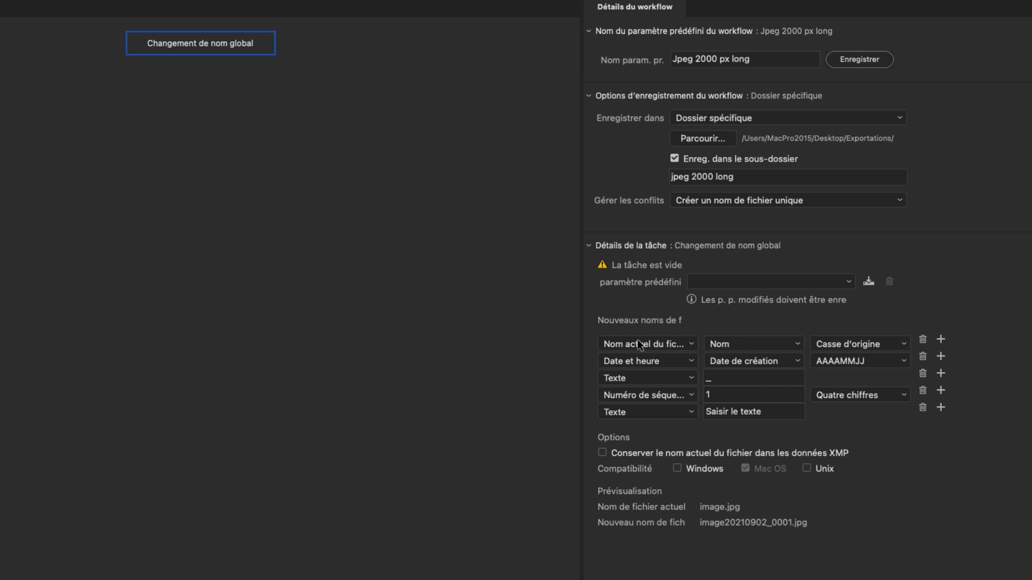
click(750, 347)
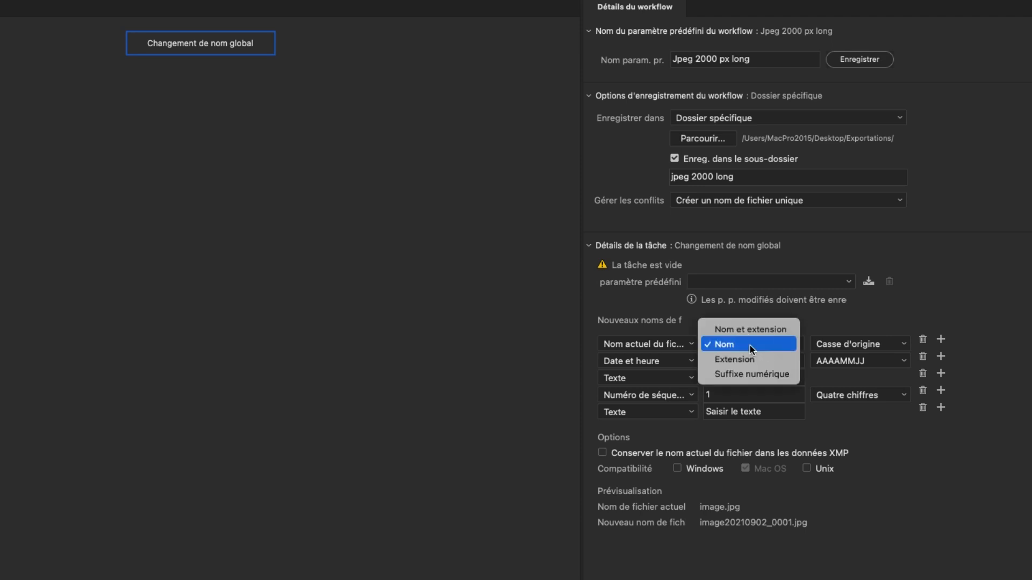
click(751, 349)
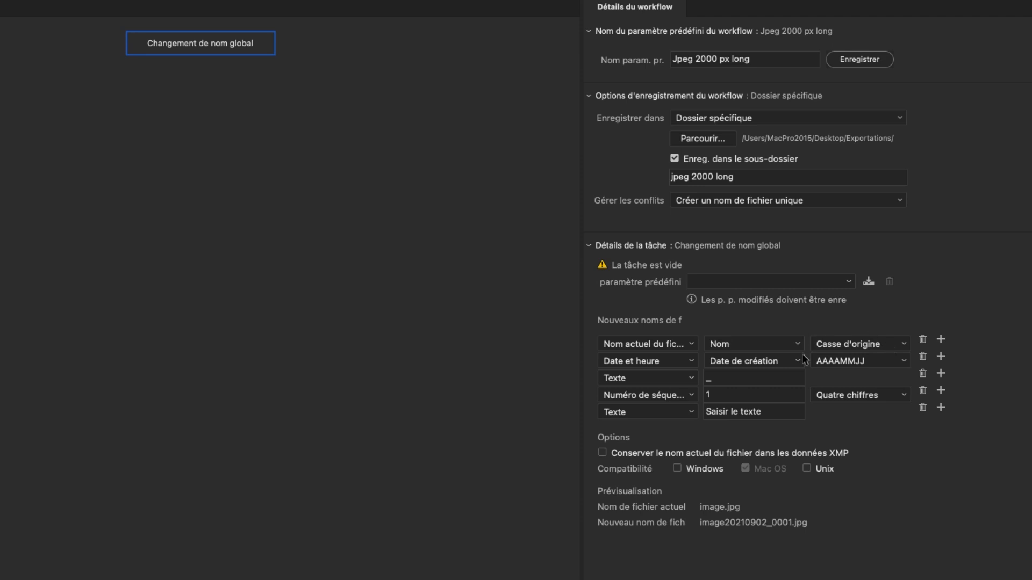
Remove the date and sequence number elements from the new file name and set the last text element to 2000.
click(923, 357)
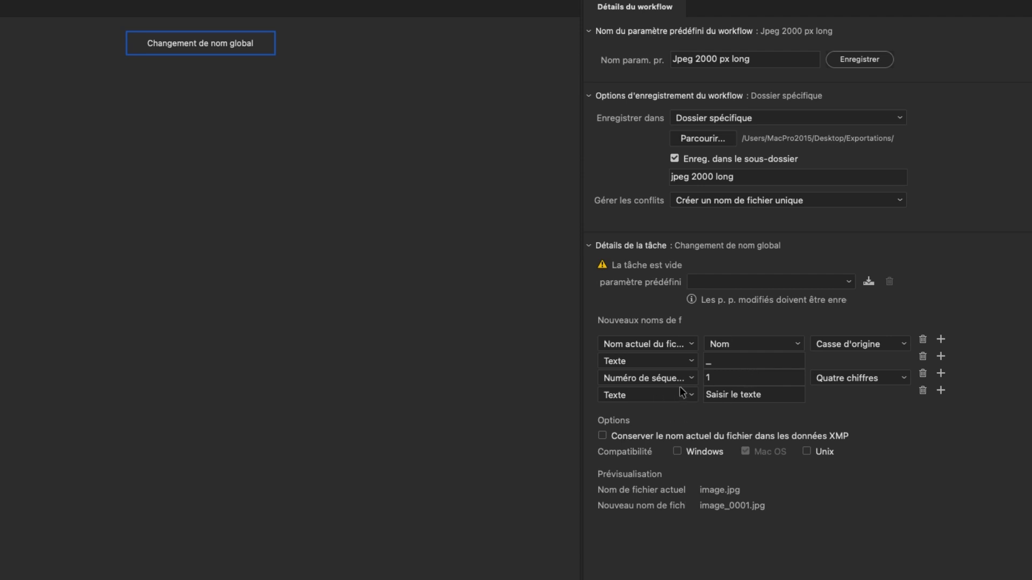
click(923, 374)
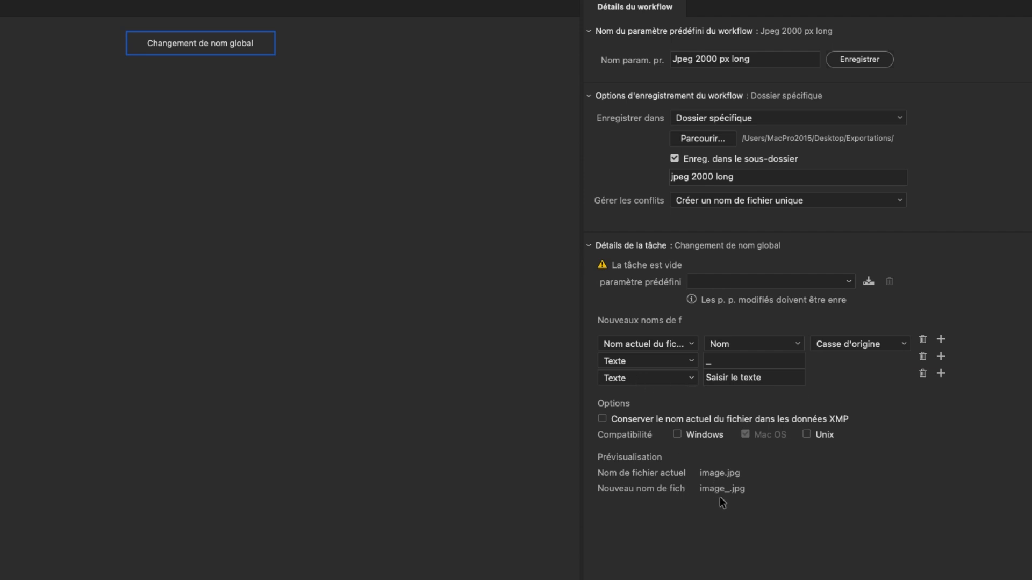
click(761, 381)
text(2000)
Try an extra text element "_" after 2000 in the new file name and delete that element.
click(941, 374)
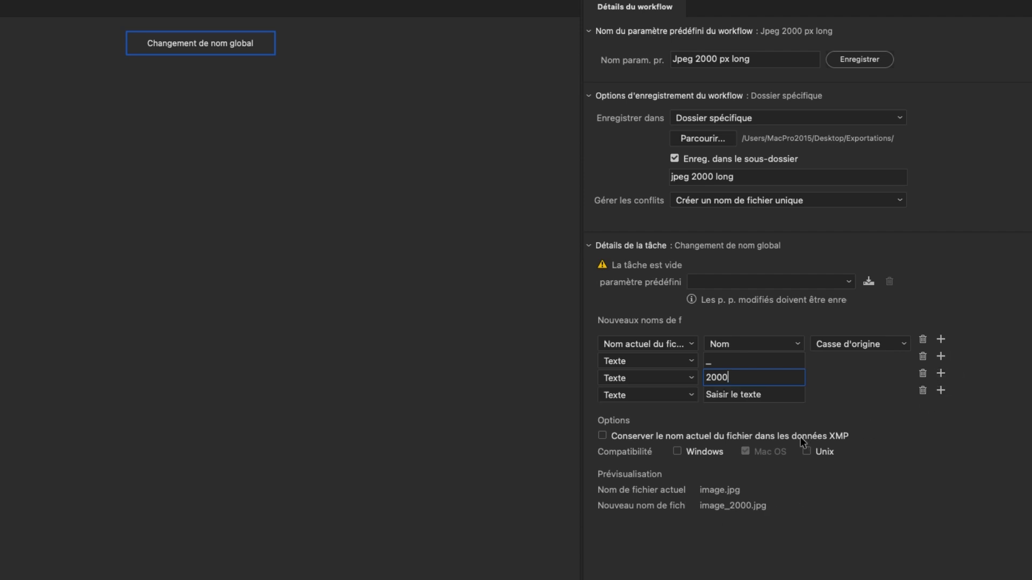
click(727, 395)
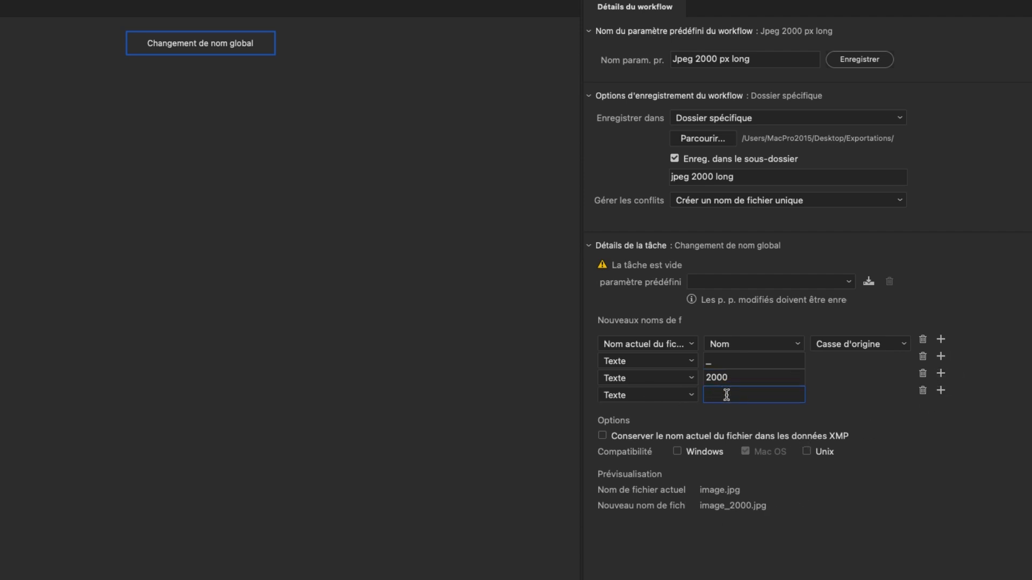
text(-)
key(BackSpace)
text(_)
click(923, 391)
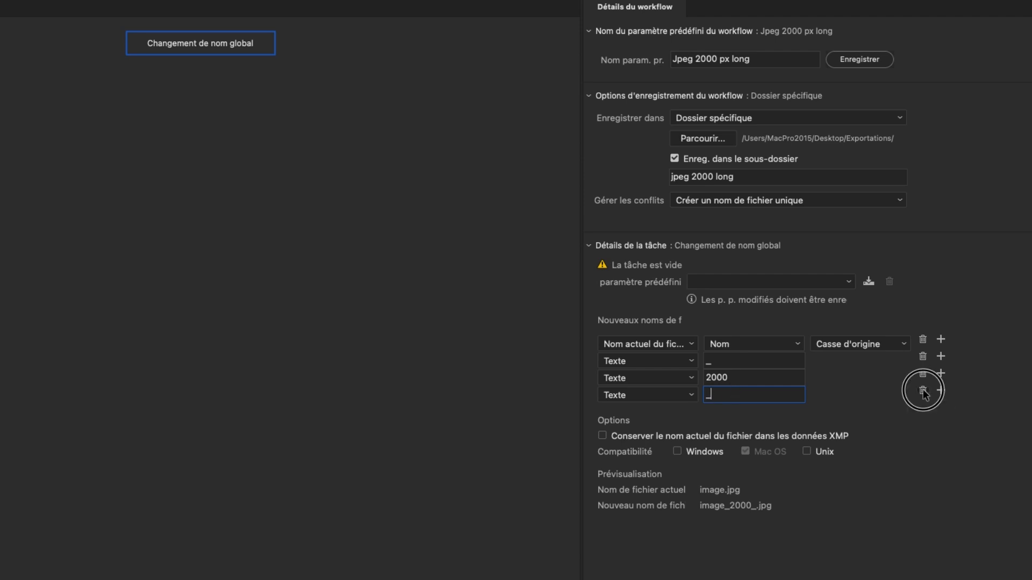
Append an underscore to the 2000 text and add a "Numéro de séquence" element with "Deux chiffres" to the new file name.
click(731, 377)
text(_)
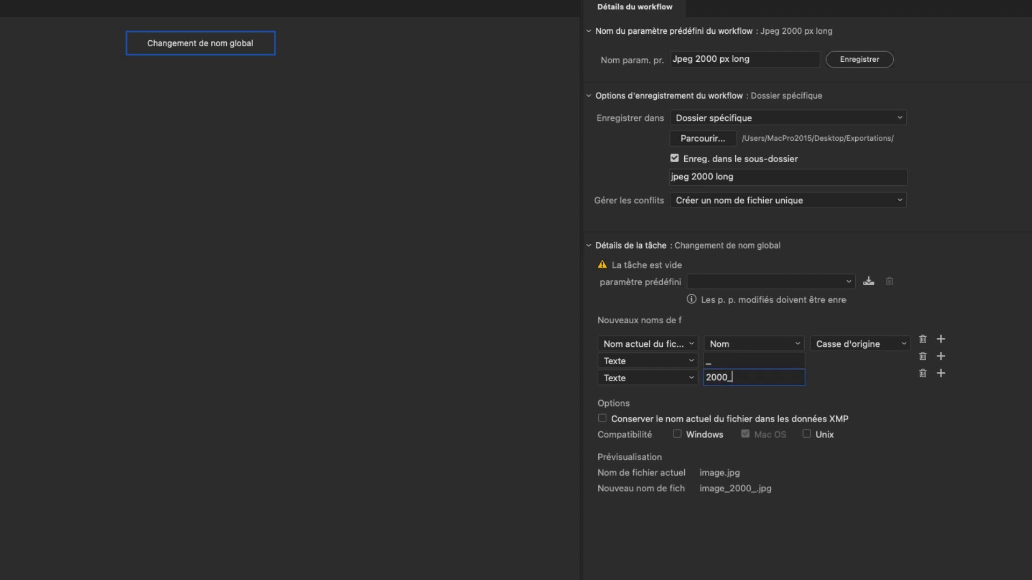
click(941, 373)
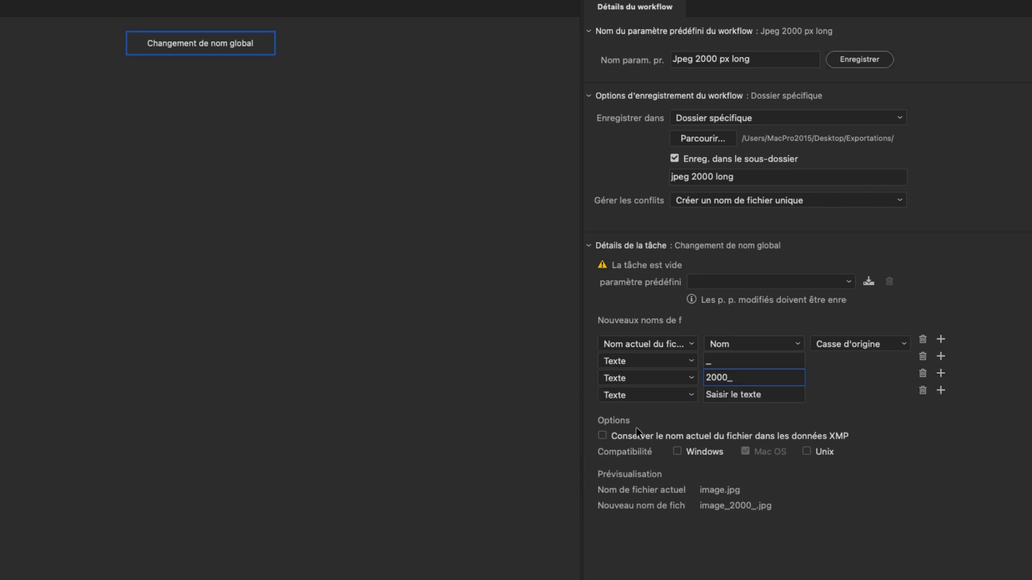
click(644, 395)
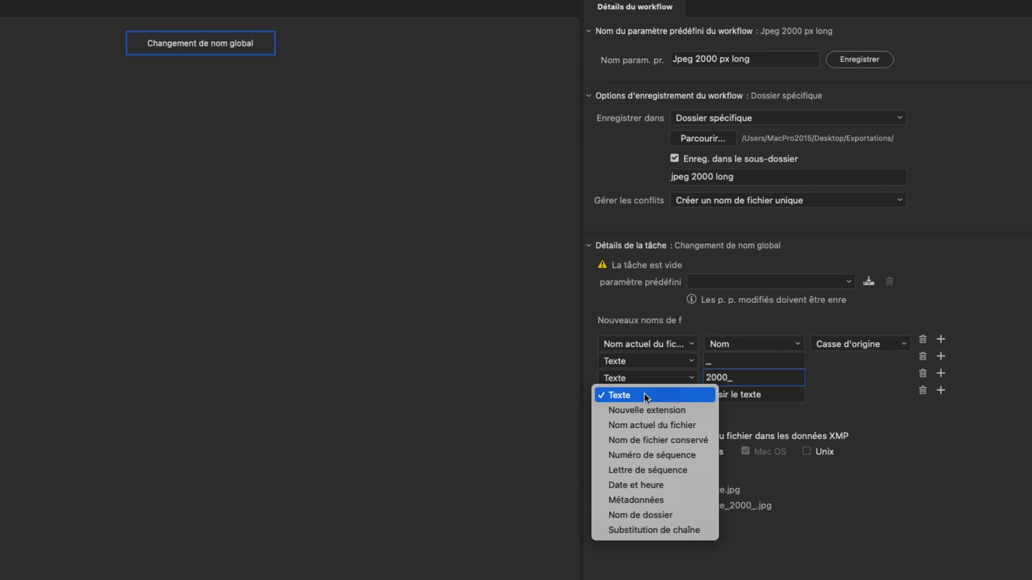
click(651, 456)
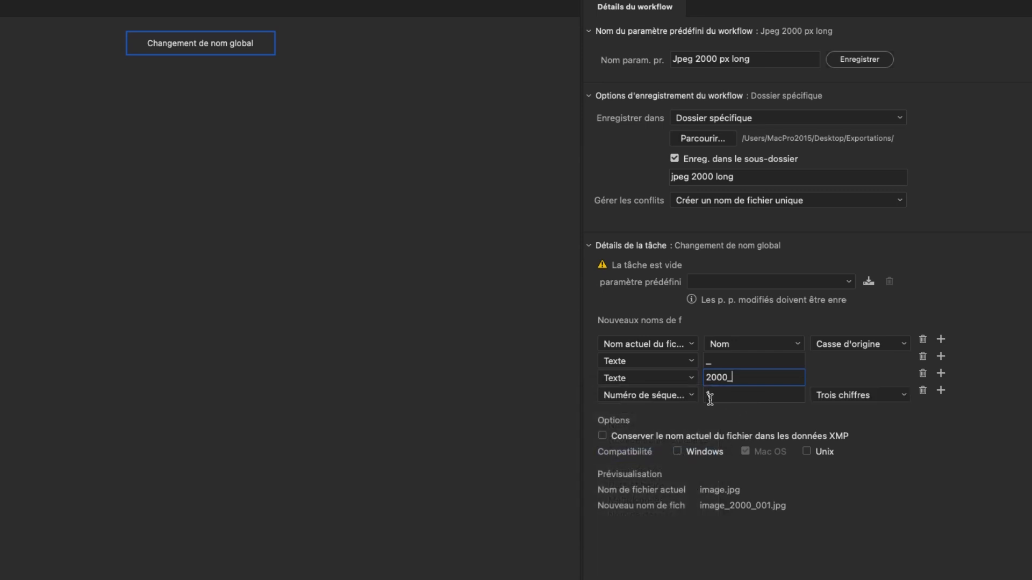
click(860, 396)
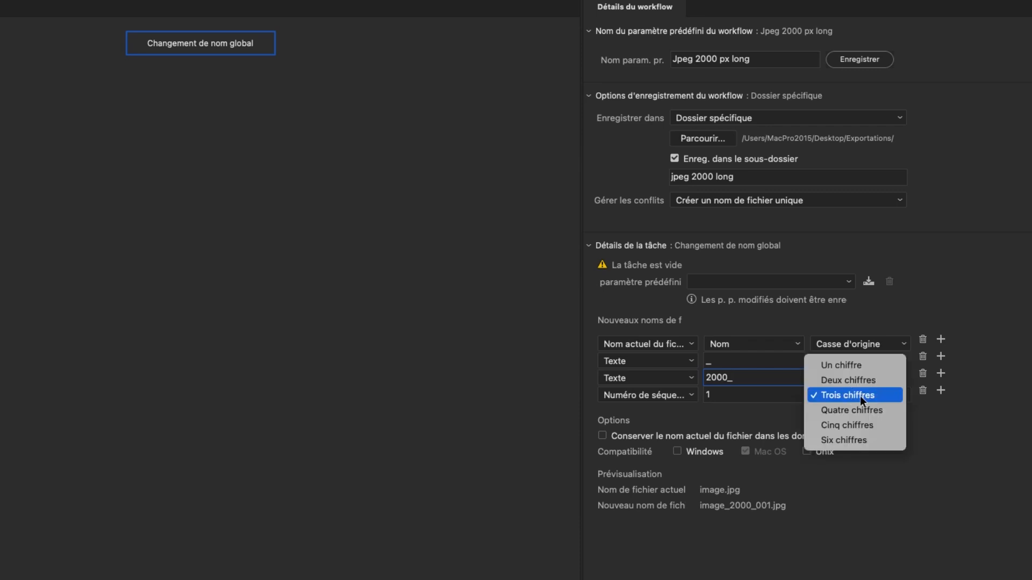
click(859, 379)
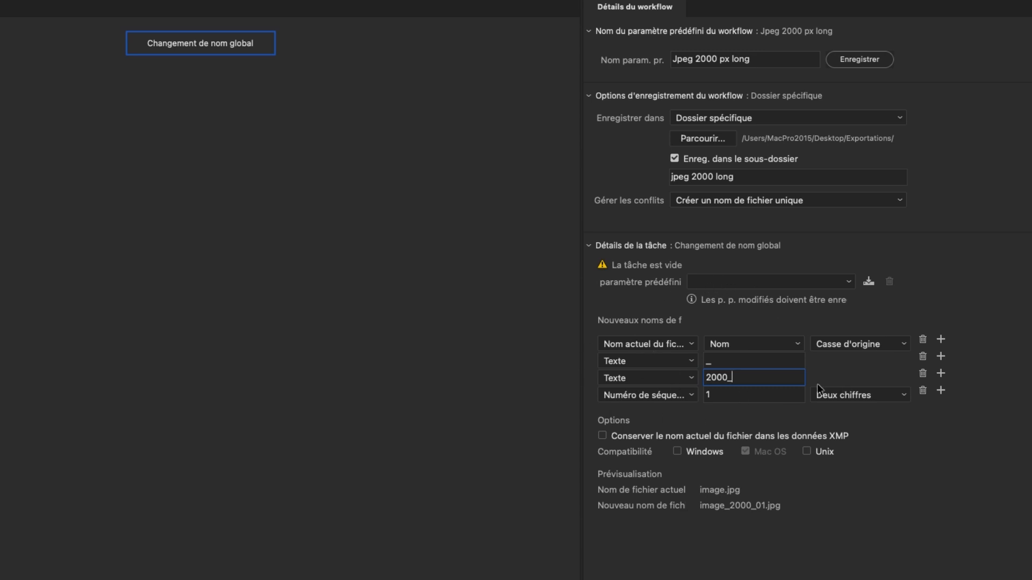
Save the renaming settings as a task preset named "Jpeg 2000 long".
click(868, 281)
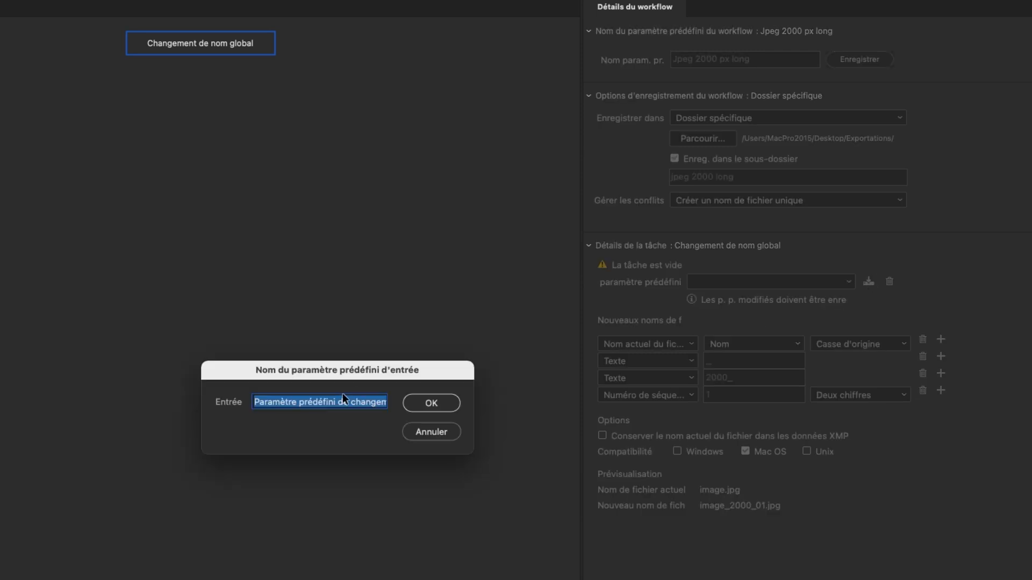
text(Jpeg )
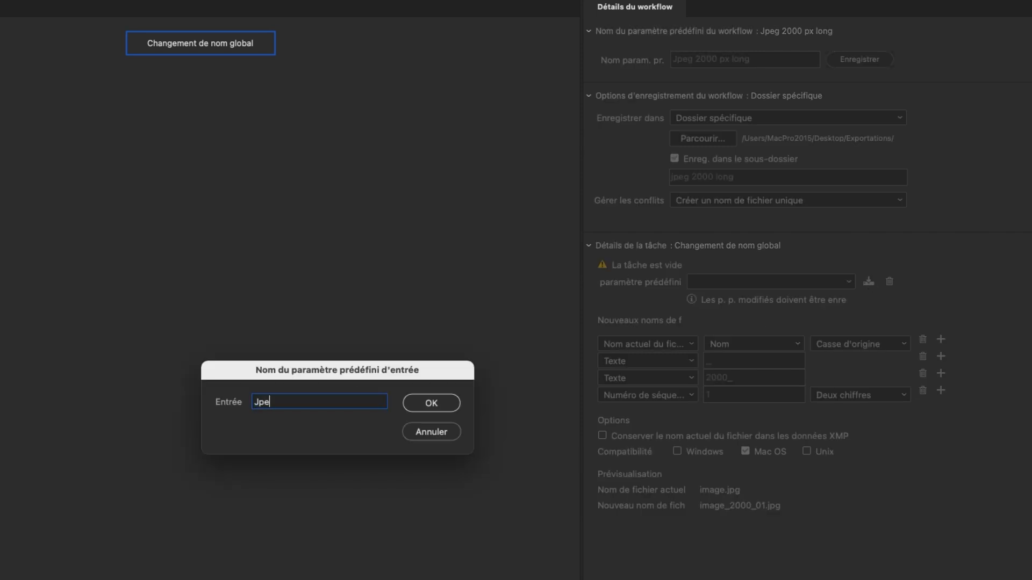
text(2000 long)
click(443, 403)
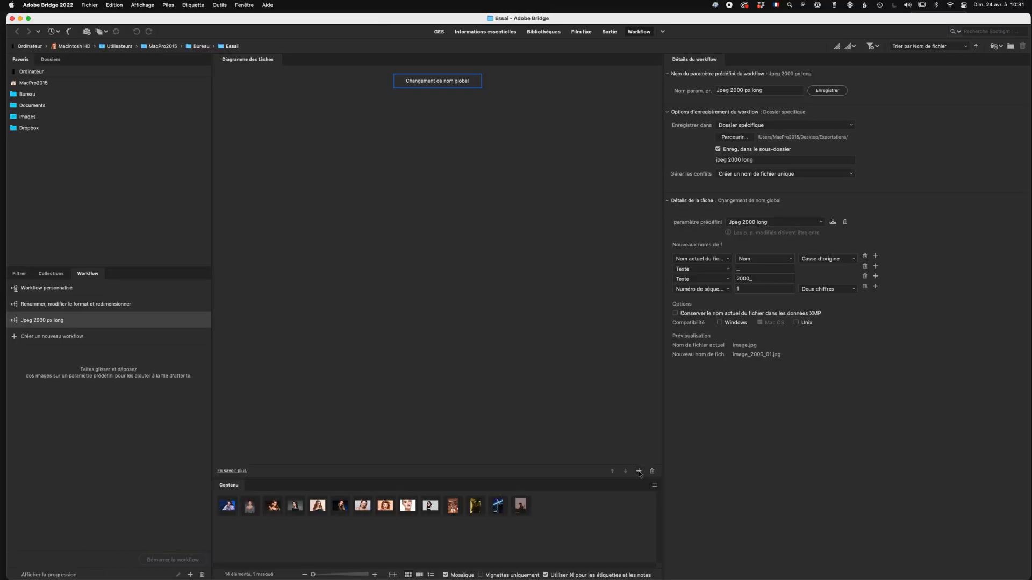
Add a "Remplacer le format" task to the workflow with the format JPEG and image quality 8.
click(639, 472)
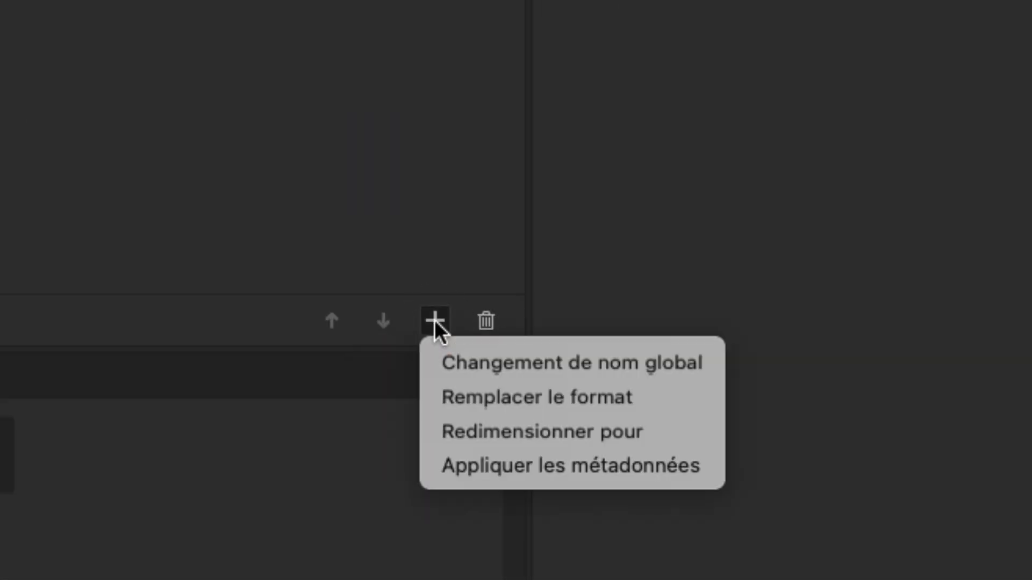
click(505, 398)
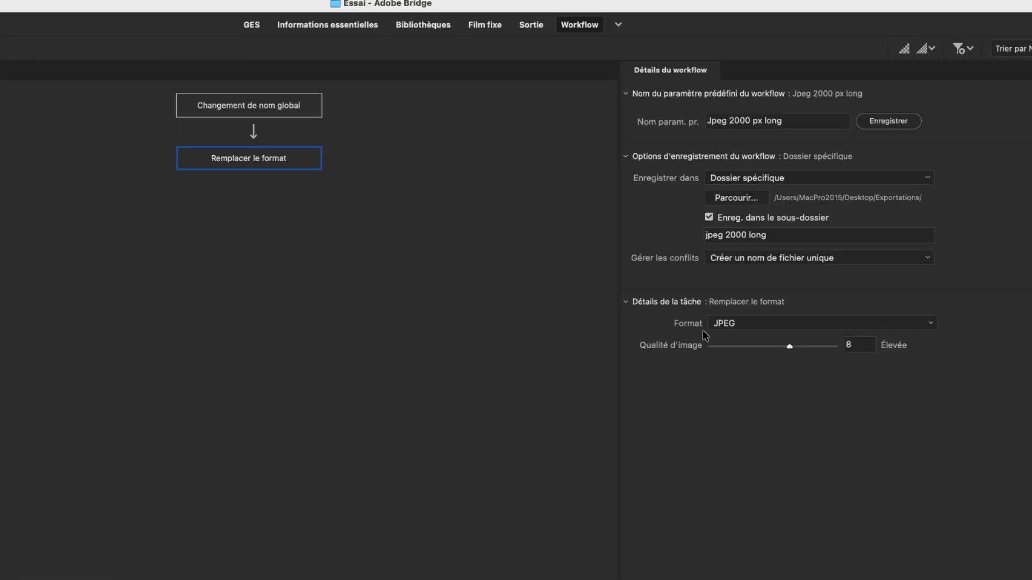
click(774, 324)
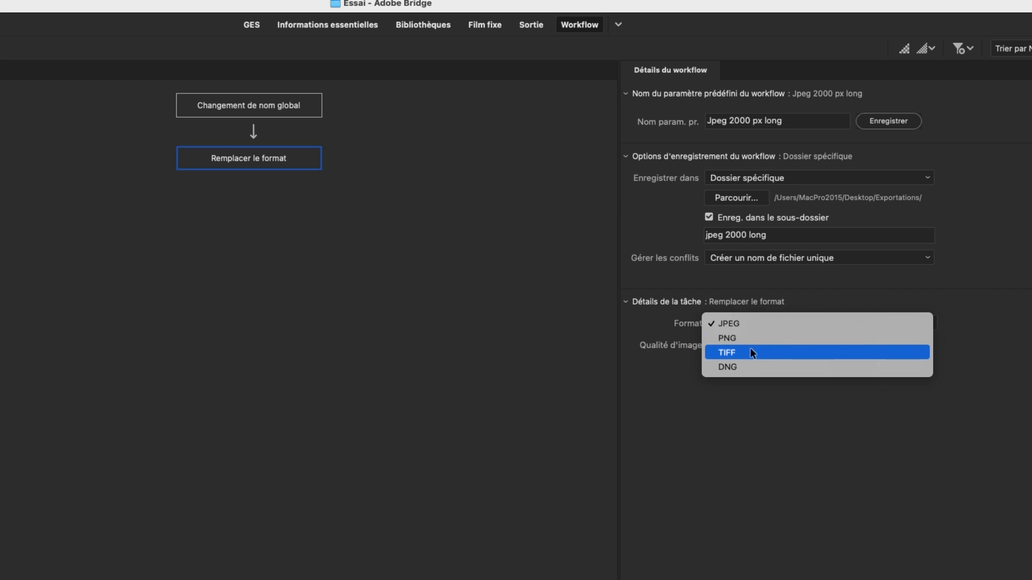
click(756, 323)
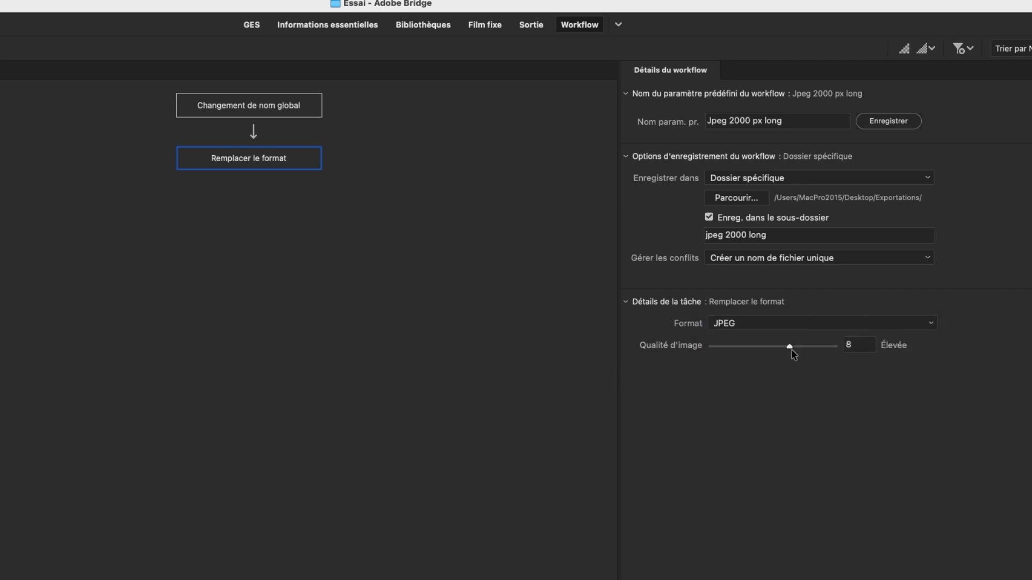
mouse_move(790, 347)
mouse_down()
mouse_move(833, 347)
mouse_move(758, 347)
mouse_move(786, 347)
mouse_up()
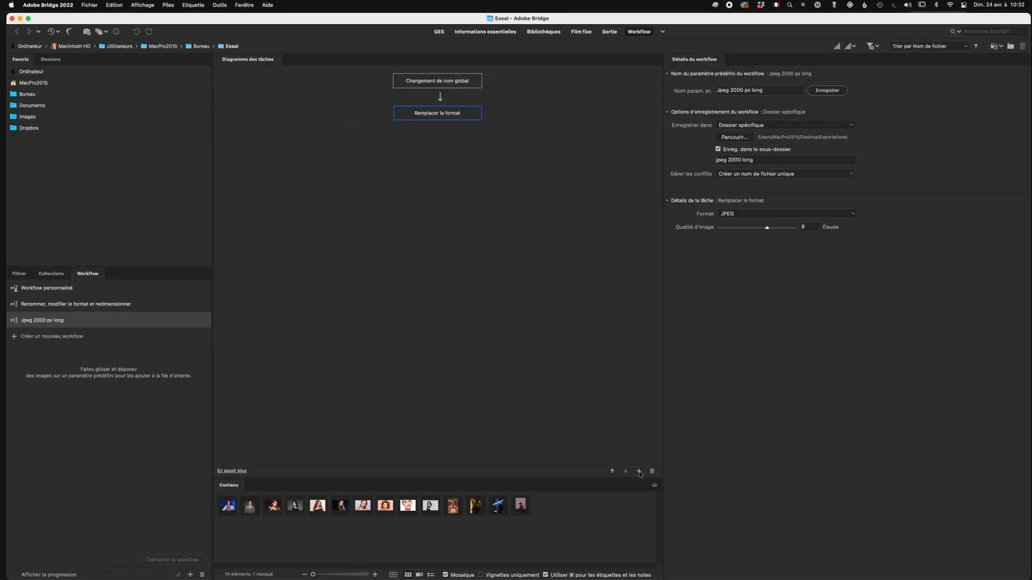
Add a "Redimensionner pour" task that resizes images to fit a long edge of 2000 pixels.
click(639, 471)
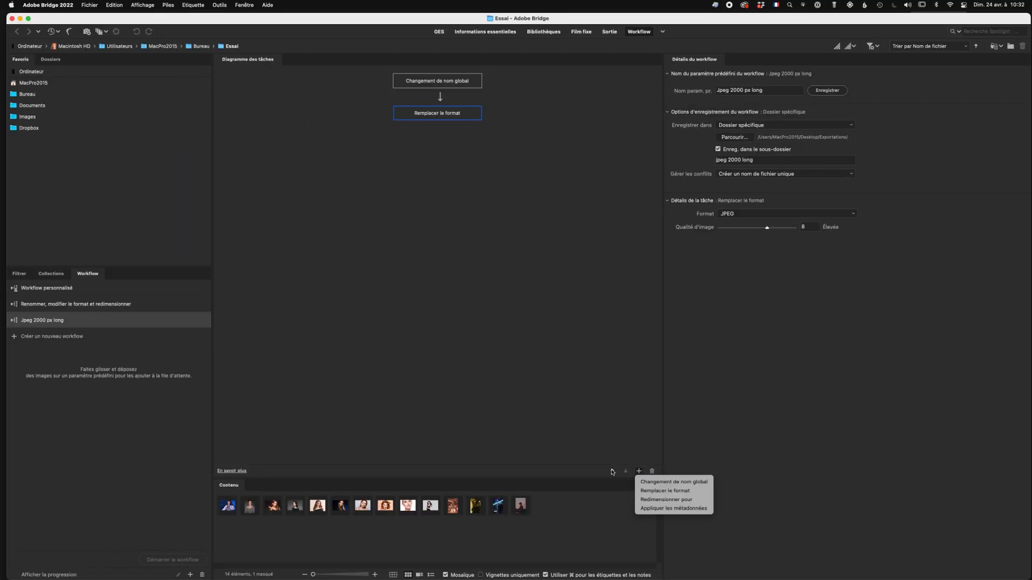
click(660, 500)
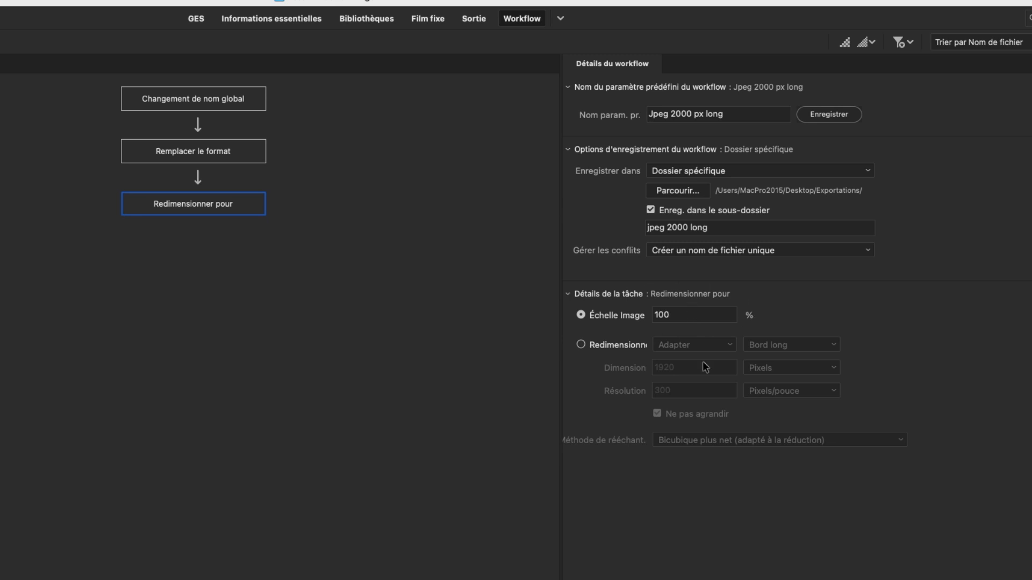
click(581, 346)
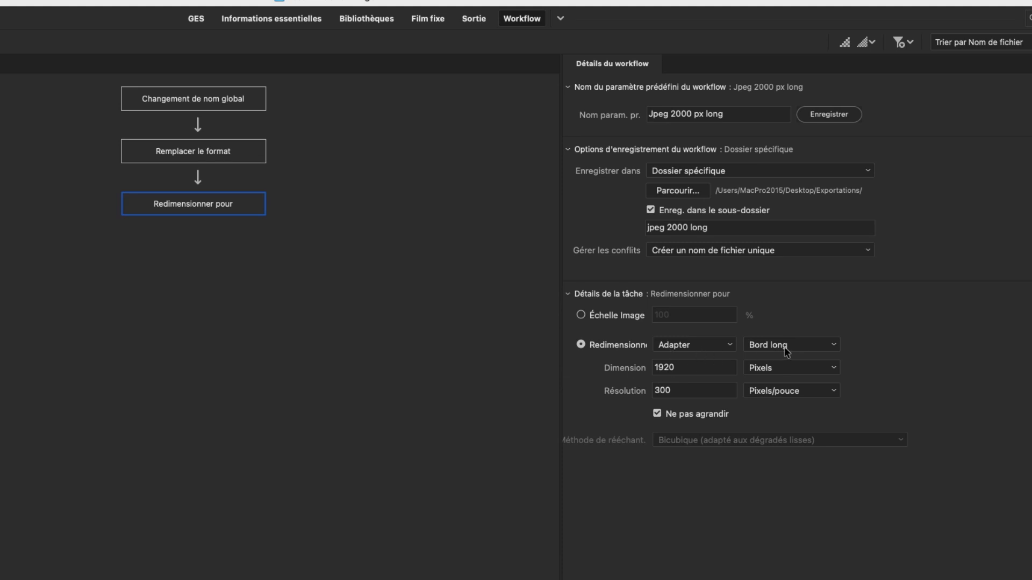
drag(692, 364, 641, 368)
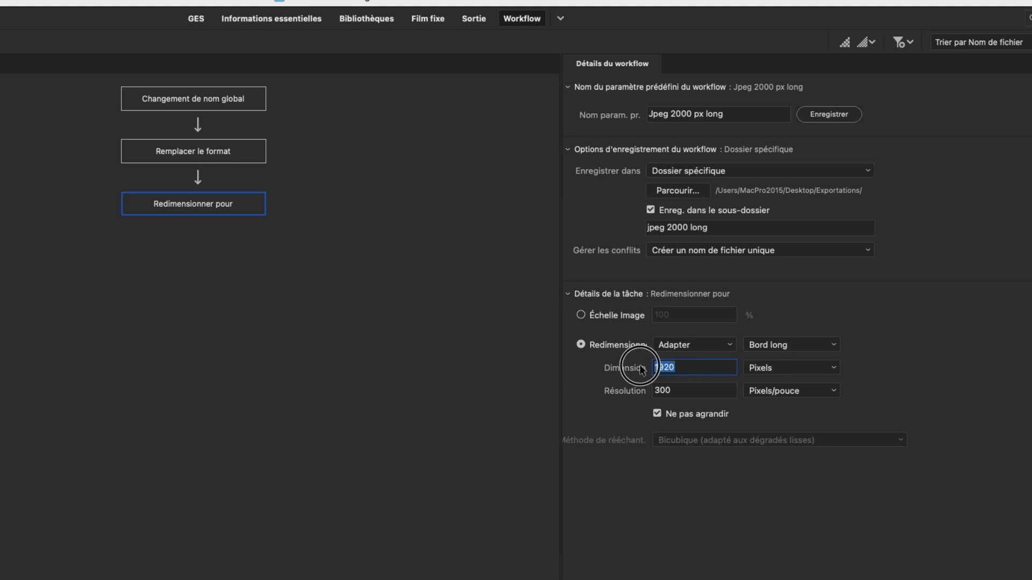
text(2000)
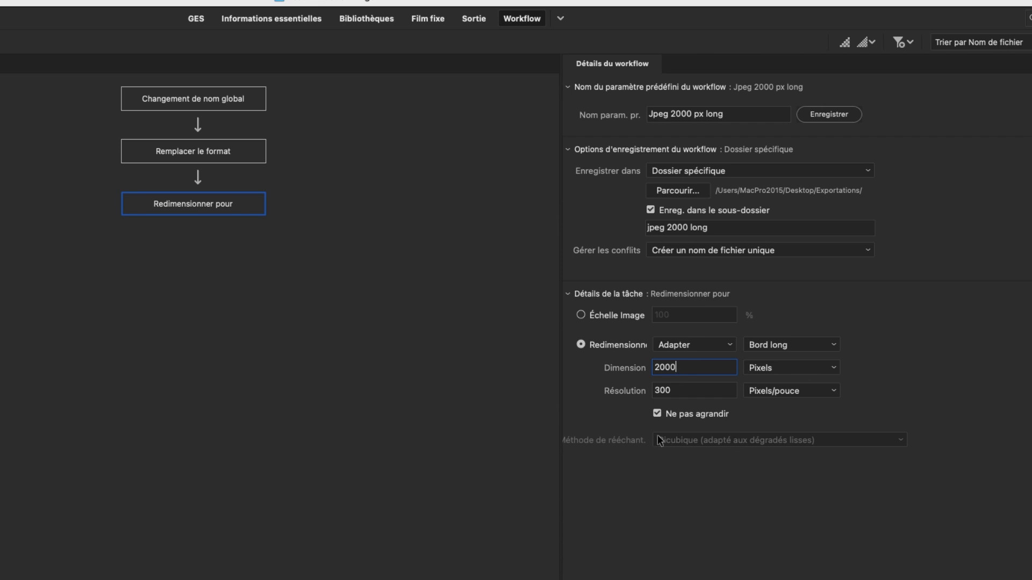
Add an "Appliquer les métadonnées" task and limit the included original metadata to "Copyright uniquement".
click(639, 470)
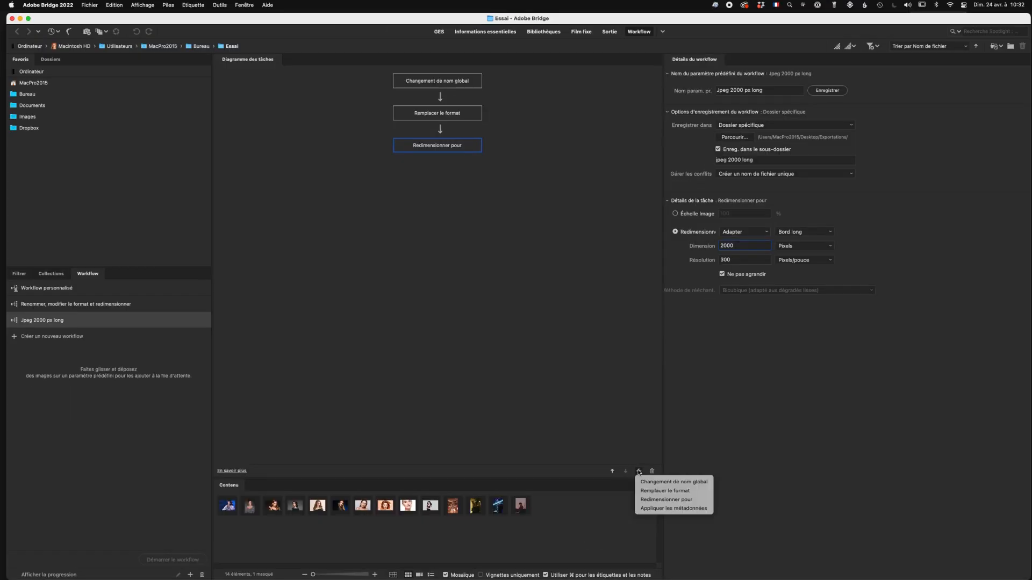
click(657, 509)
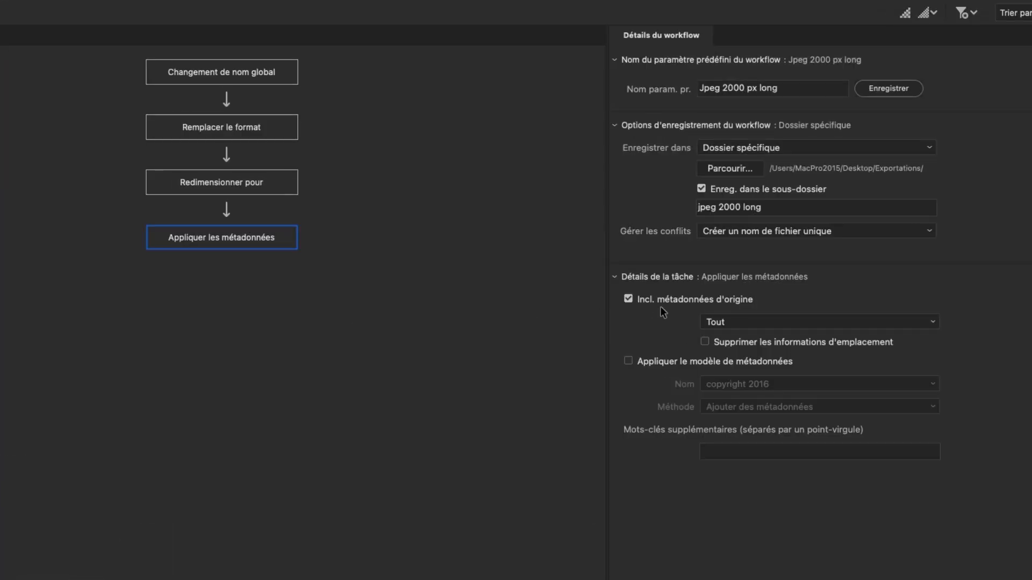
click(767, 322)
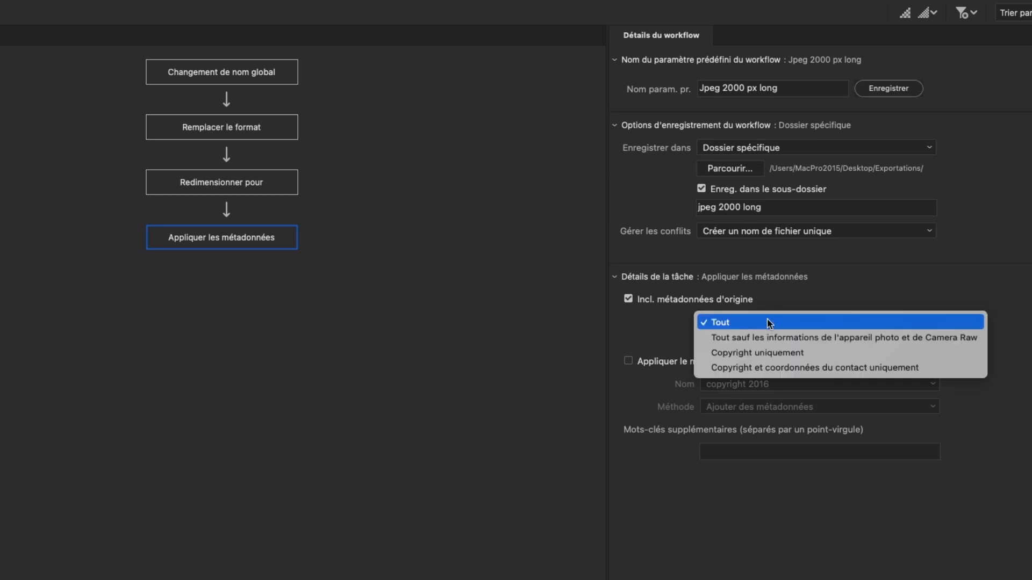
click(766, 353)
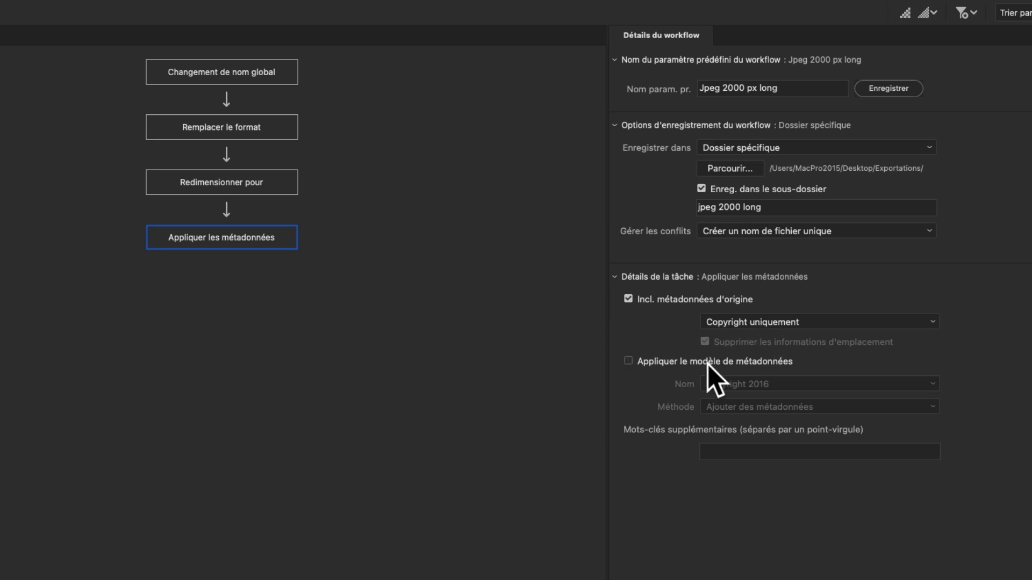
Exclude the original metadata and apply the metadata template "Copyright 2022" with the method "Ajouter des métadonnées".
click(629, 362)
click(629, 299)
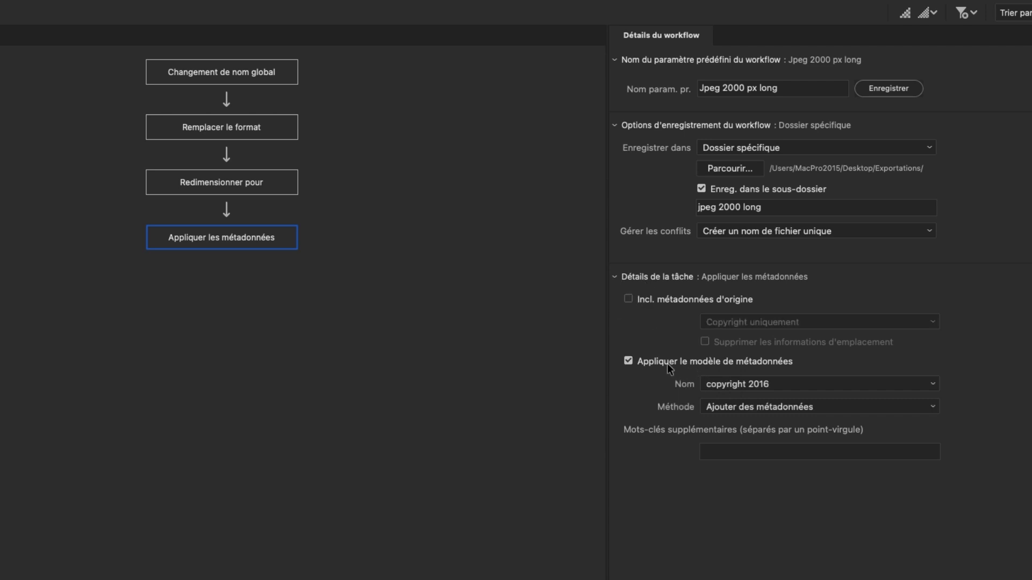
click(768, 385)
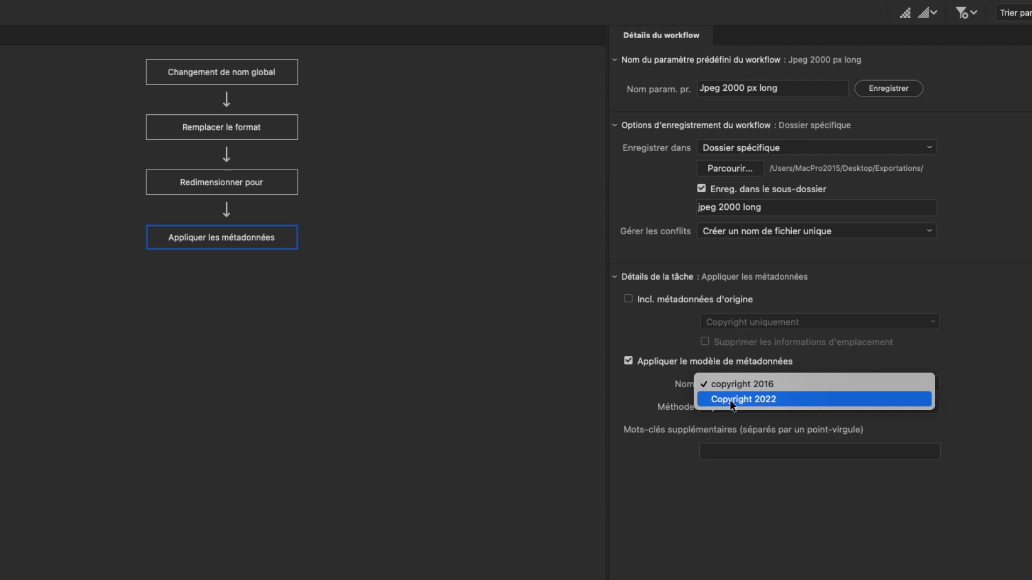
click(786, 399)
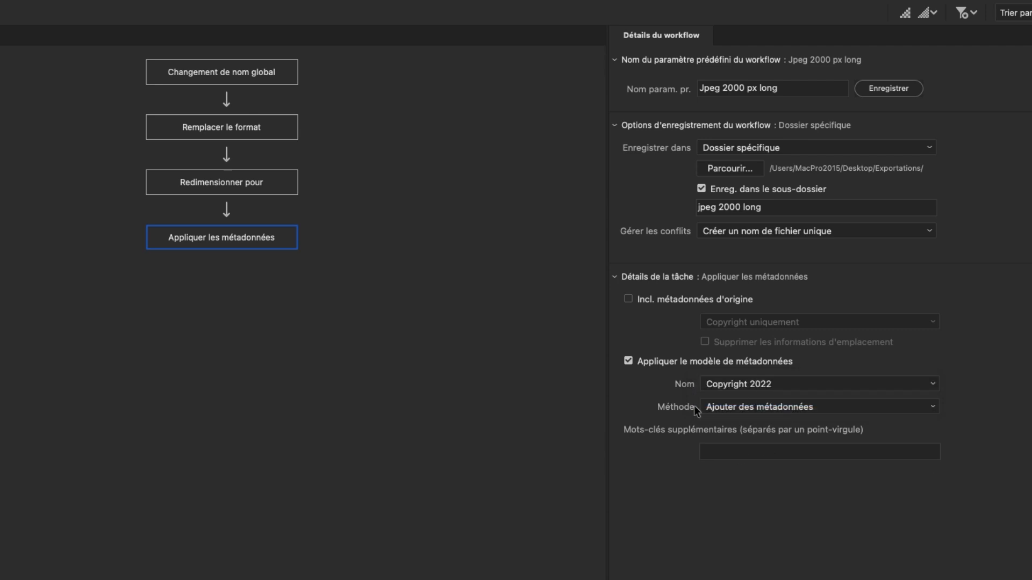
click(827, 408)
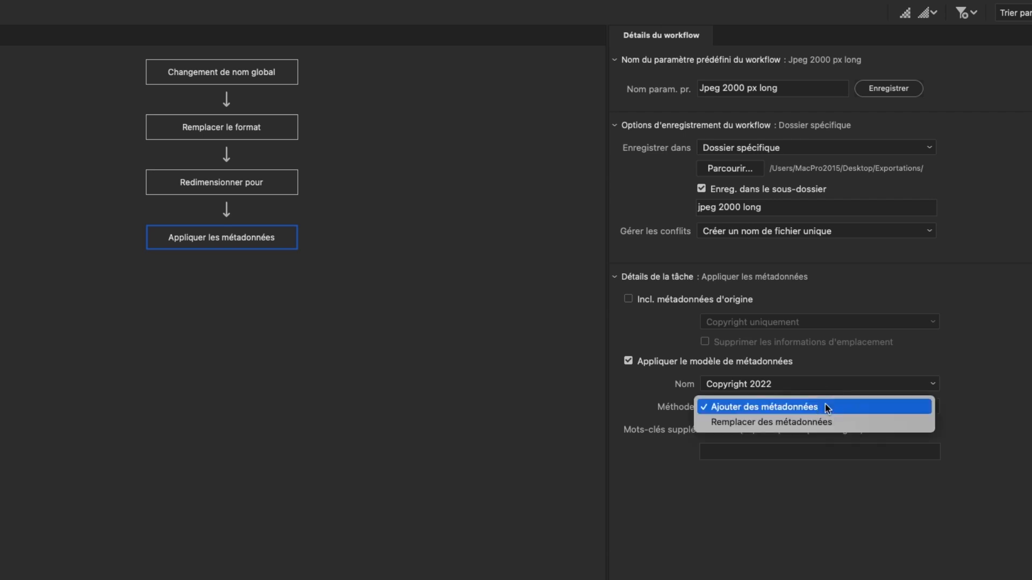
click(826, 408)
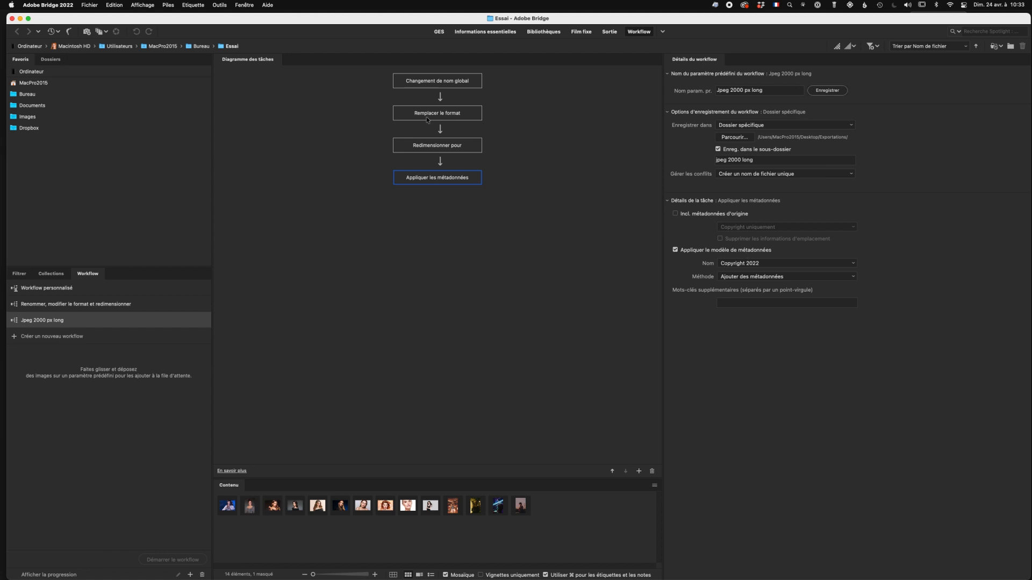
Start a new metadata template and include the "Etat du copyright" and "Copyright" properties, choosing a copyright status.
click(218, 5)
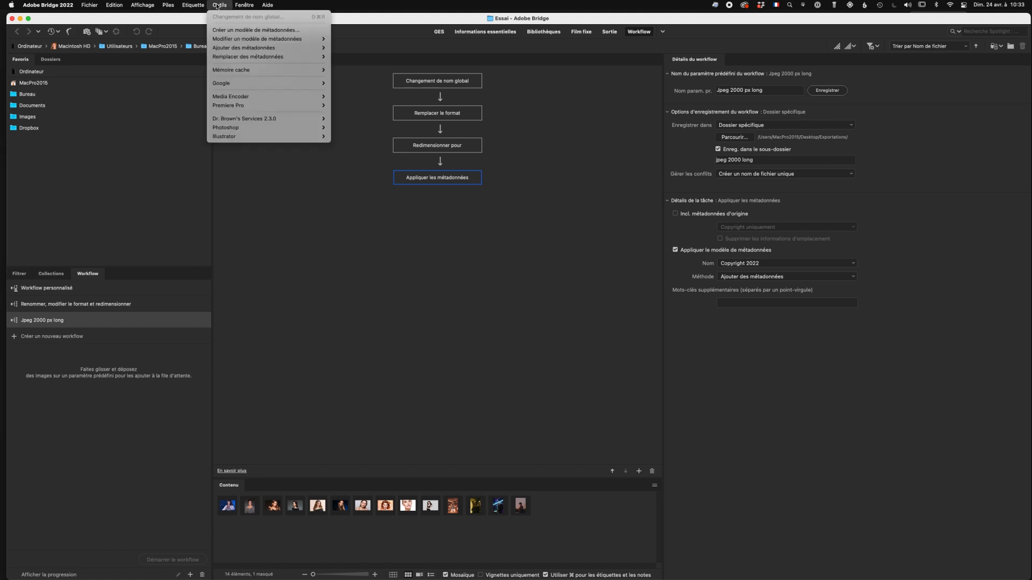
mouse_move(230, 51)
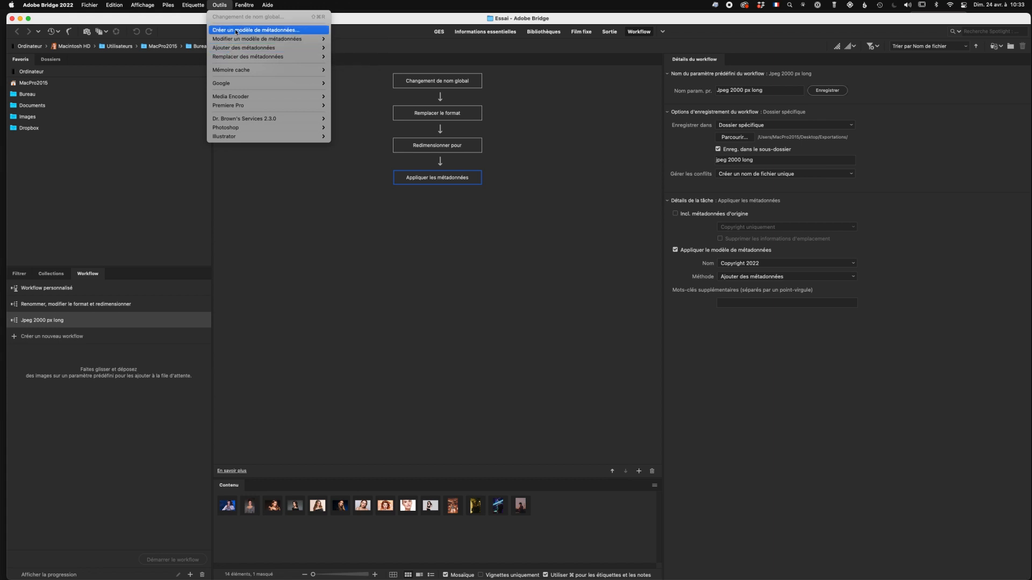
click(236, 31)
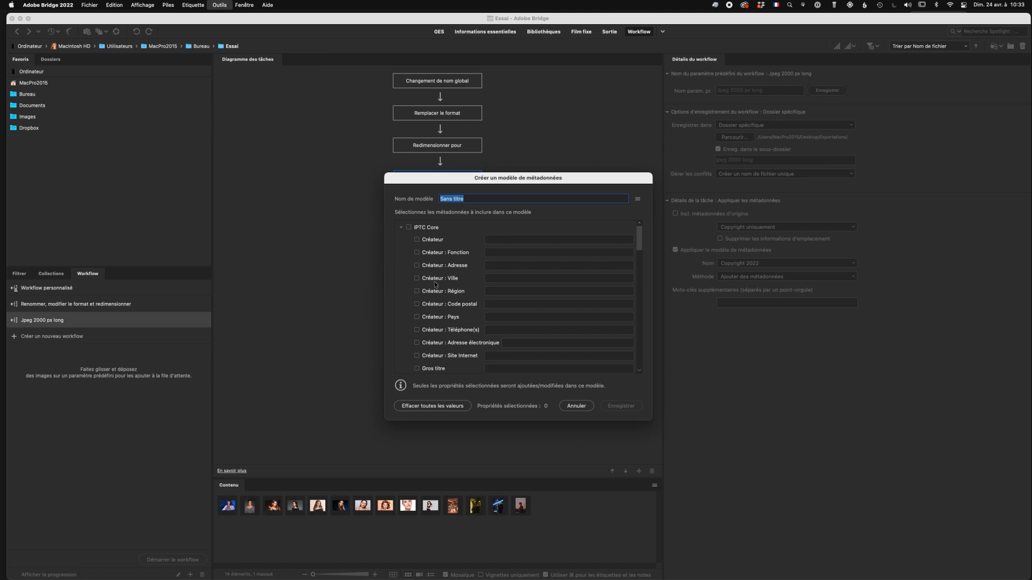
drag(640, 237, 640, 290)
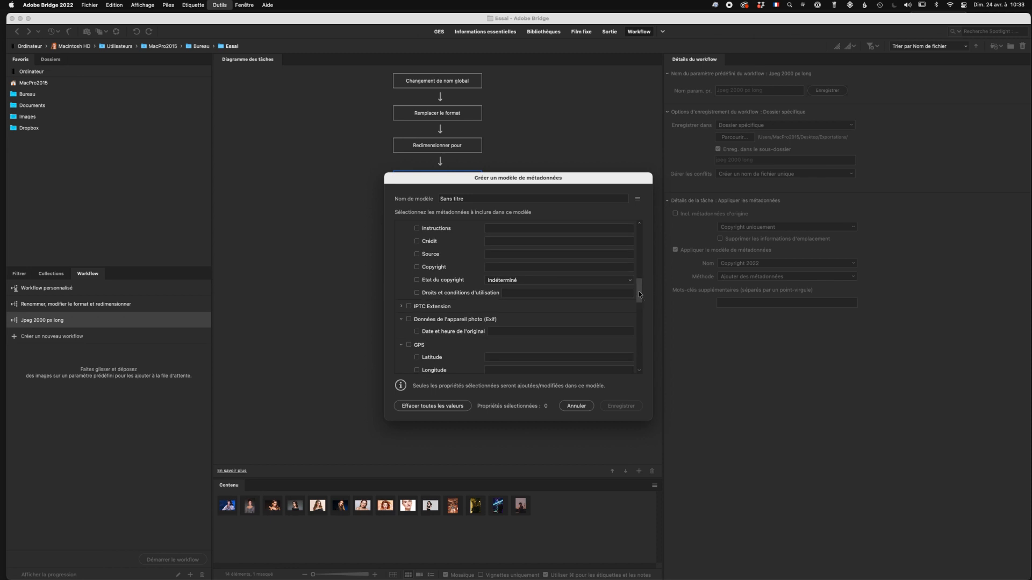
click(417, 280)
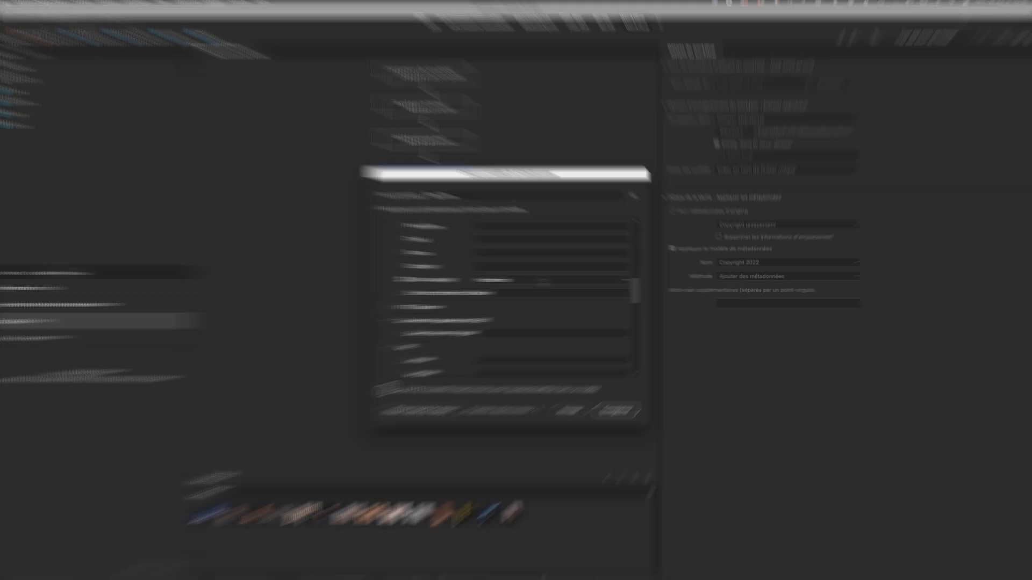
click(543, 284)
click(518, 305)
click(185, 254)
drag(560, 293, 516, 256)
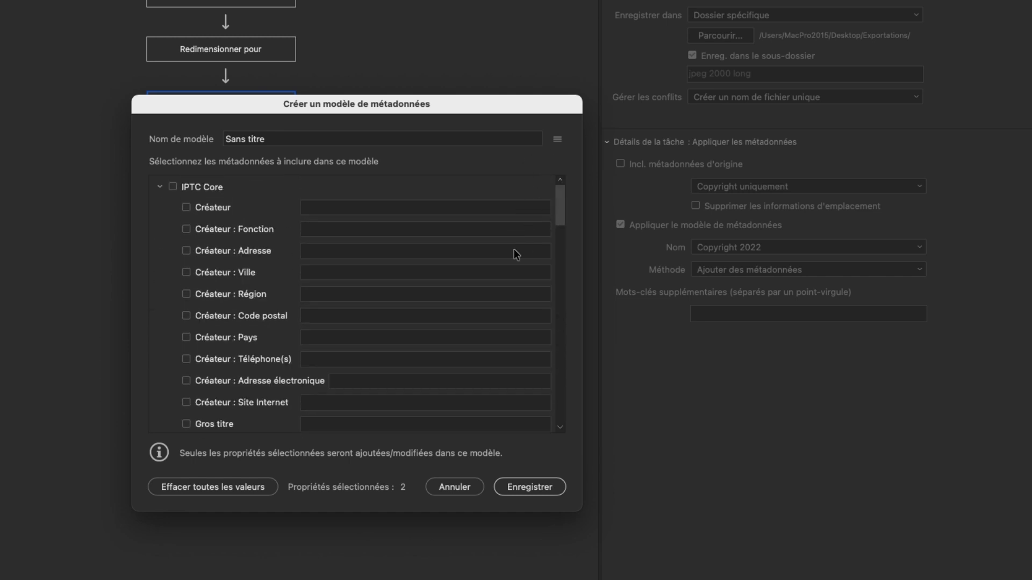
Discard the new metadata template and keep "Copyright 2022" as the template applied by the metadata task.
click(557, 139)
mouse_move(585, 202)
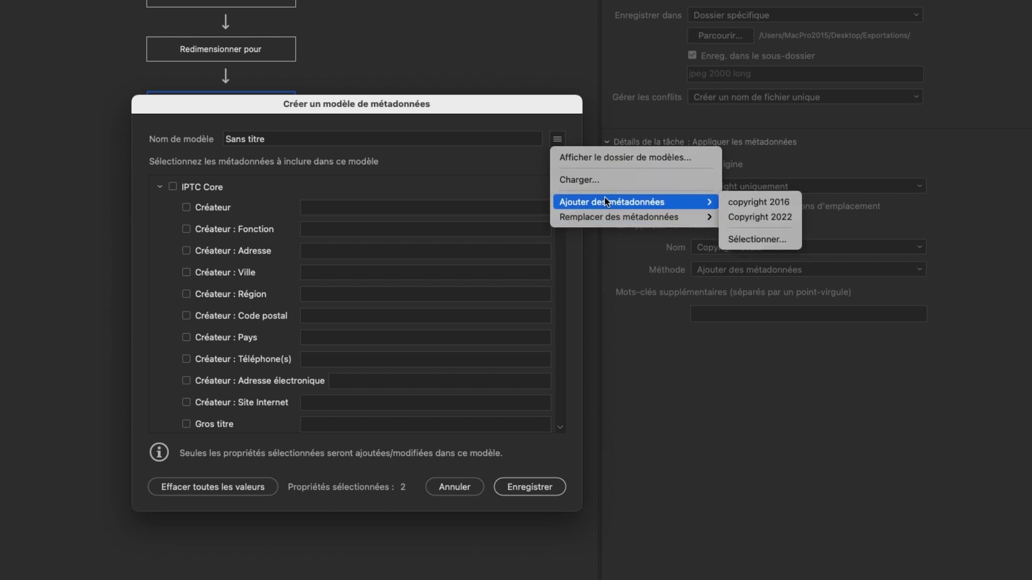
click(406, 159)
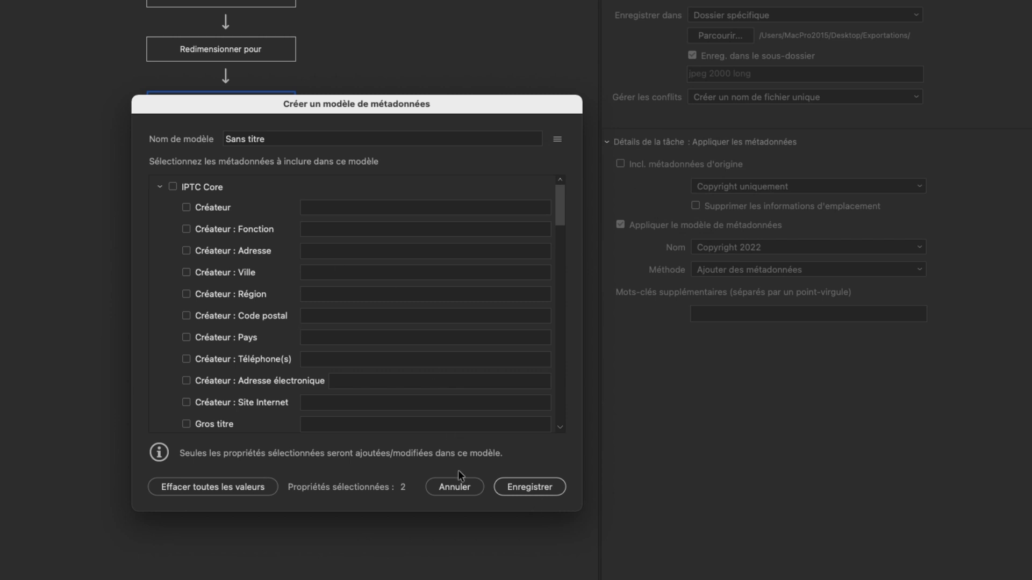
click(465, 487)
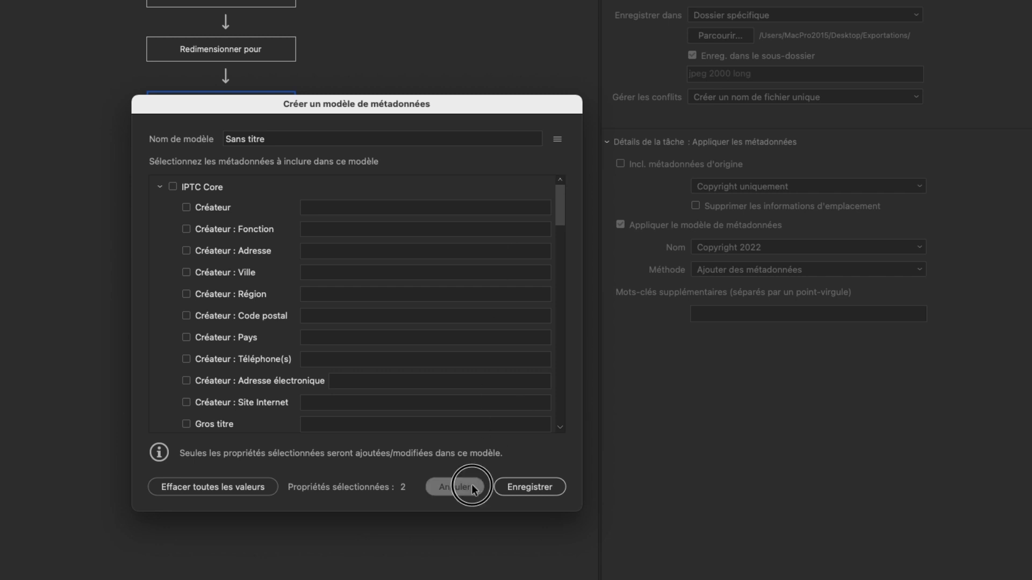
click(846, 248)
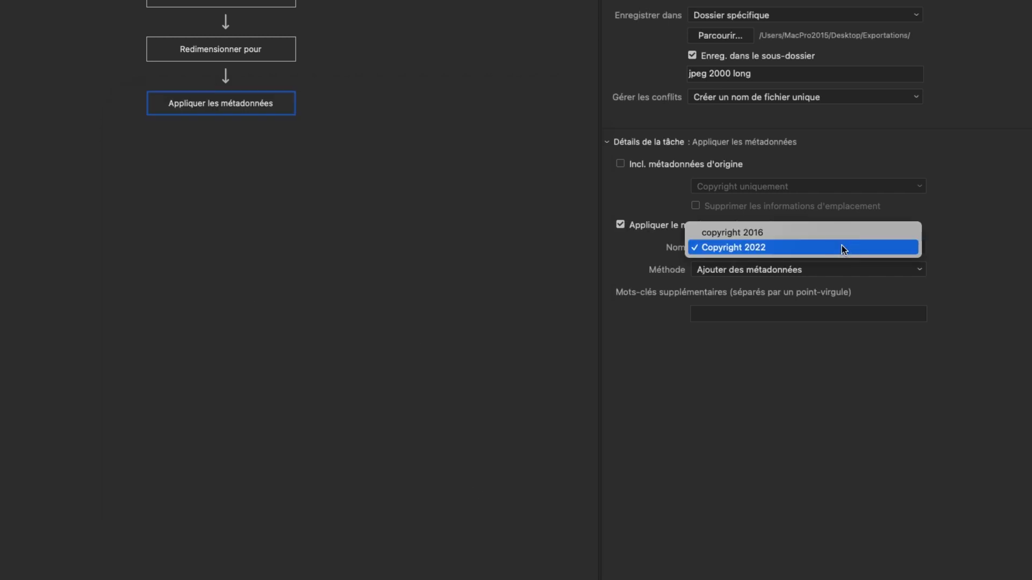
click(843, 248)
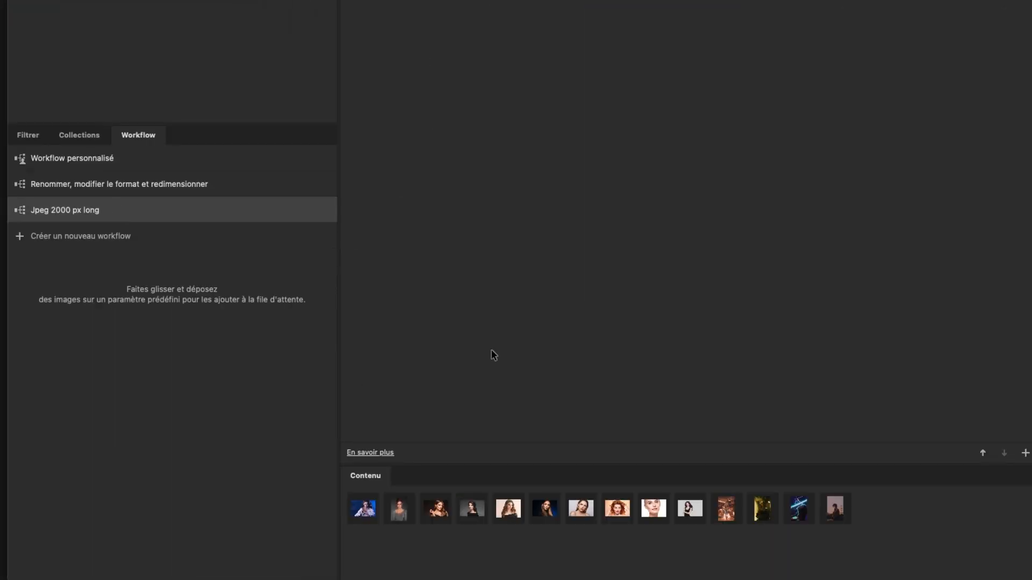
click(67, 236)
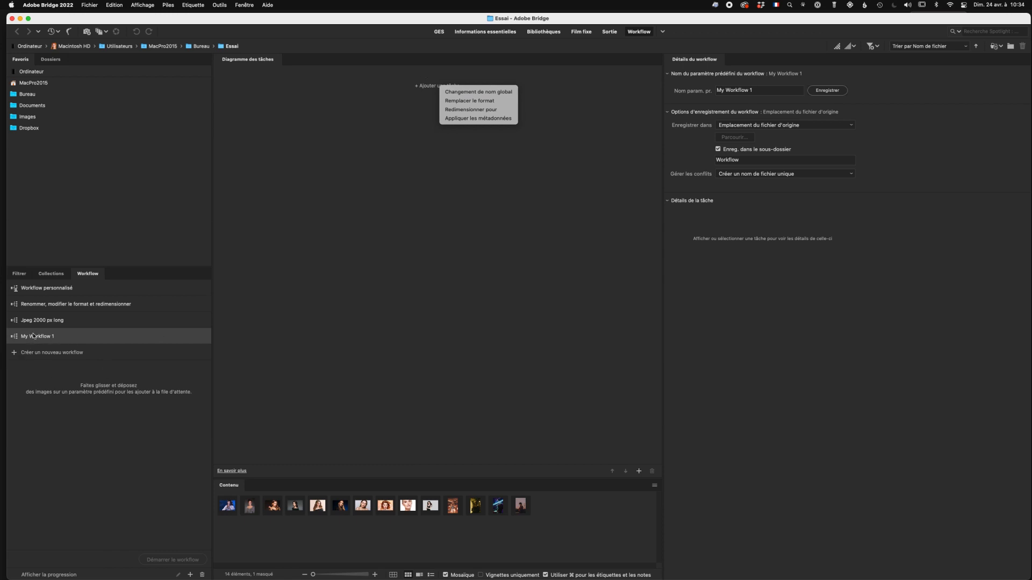
click(202, 575)
click(202, 575)
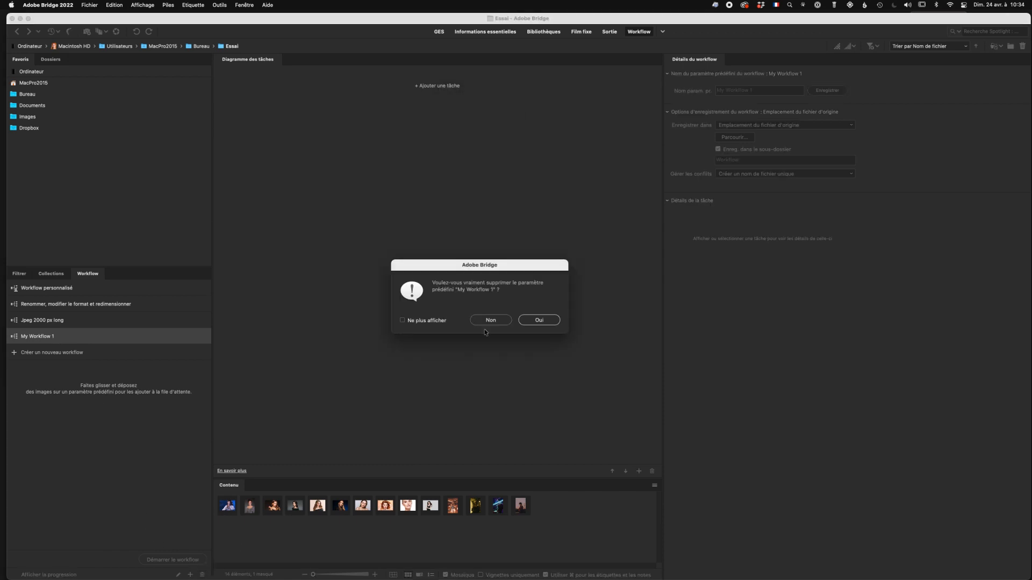
click(539, 322)
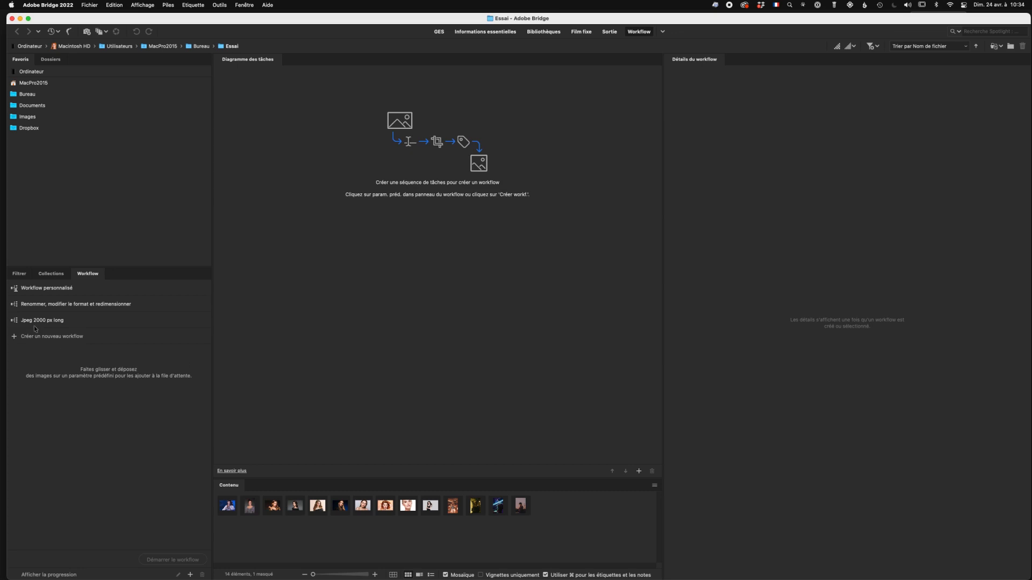
Duplicate the "Jpeg 2000 px long" workflow and name the copy "Jpeg 1333 px haut".
right_click(87, 323)
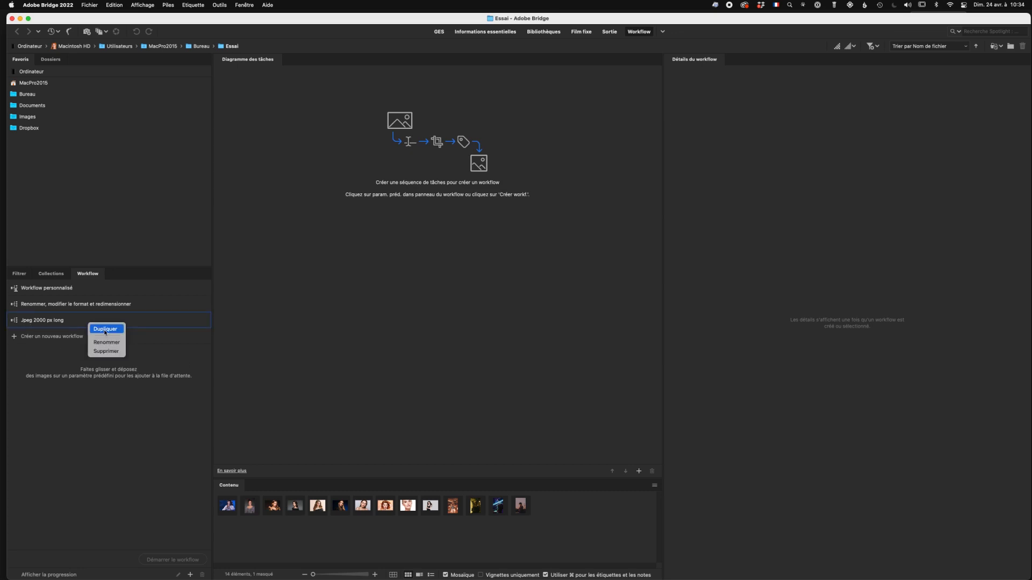
click(105, 330)
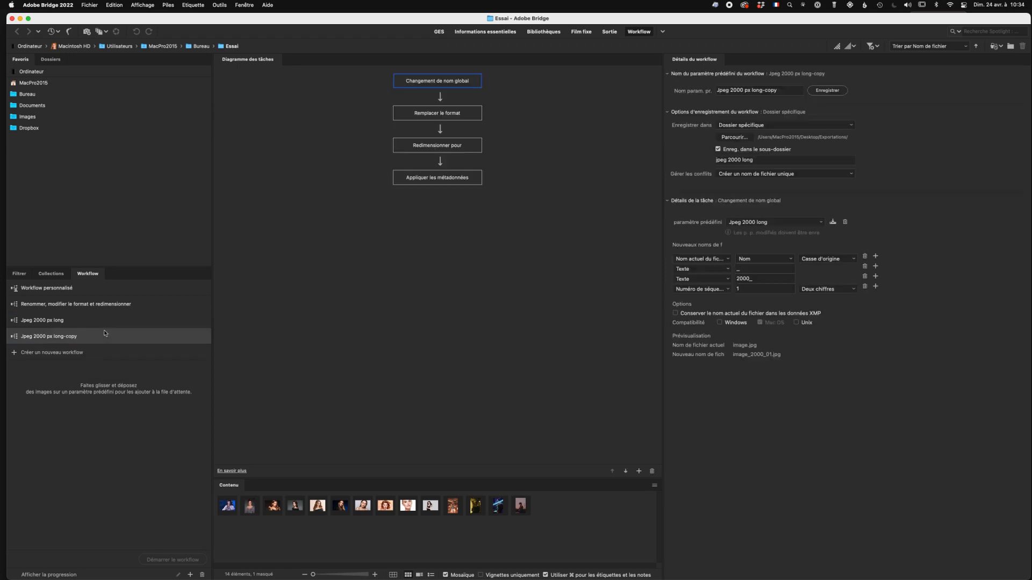
double_click(56, 337)
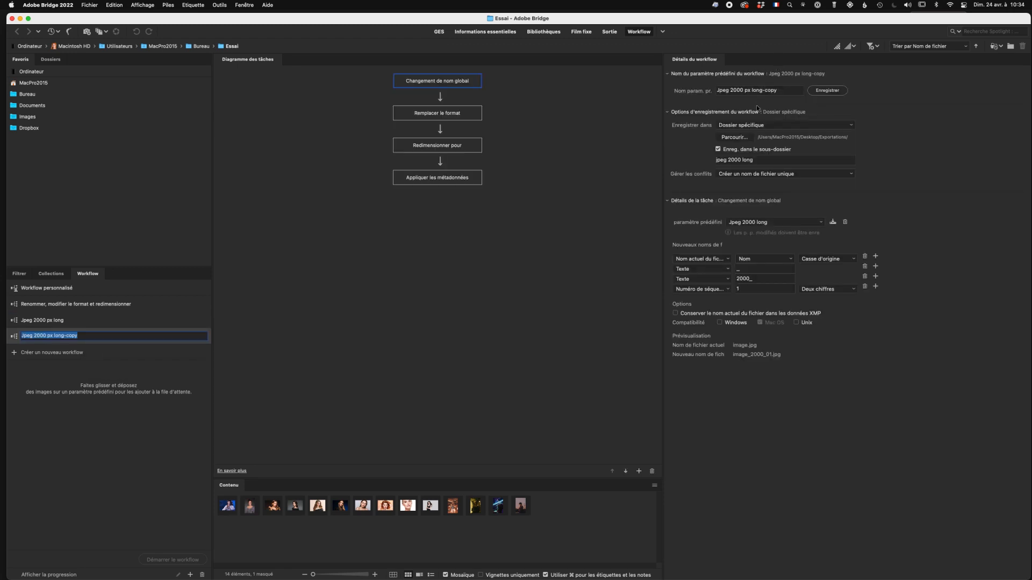
click(743, 90)
click(736, 91)
double_click(736, 91)
text(1333)
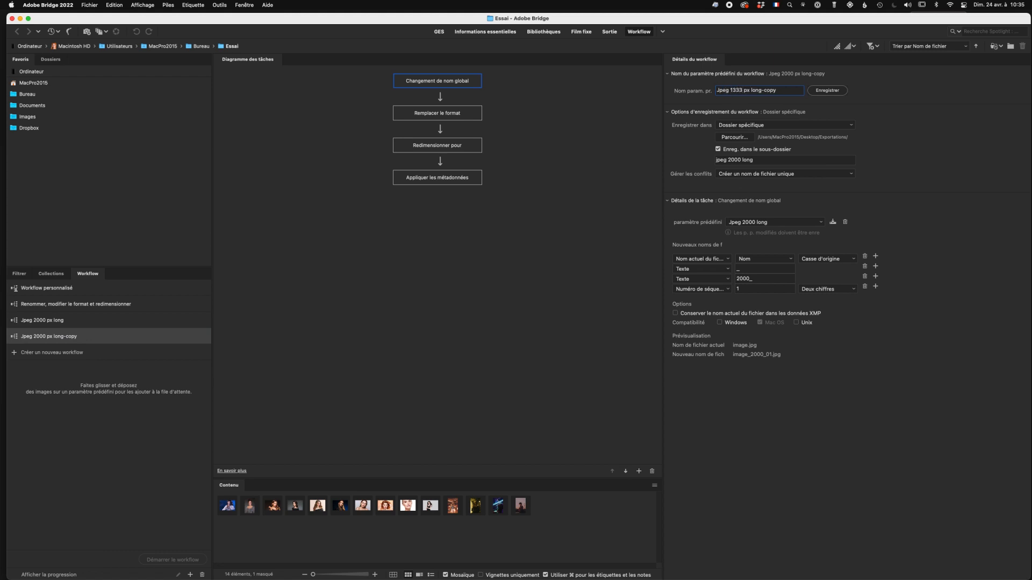
drag(751, 90, 777, 92)
text(haut)
Set the copied workflow's output subfolder name to "jpeg 1333 haut".
drag(755, 160, 731, 159)
key(BackSpace)
key(BackSpace)
text(1333 haut)
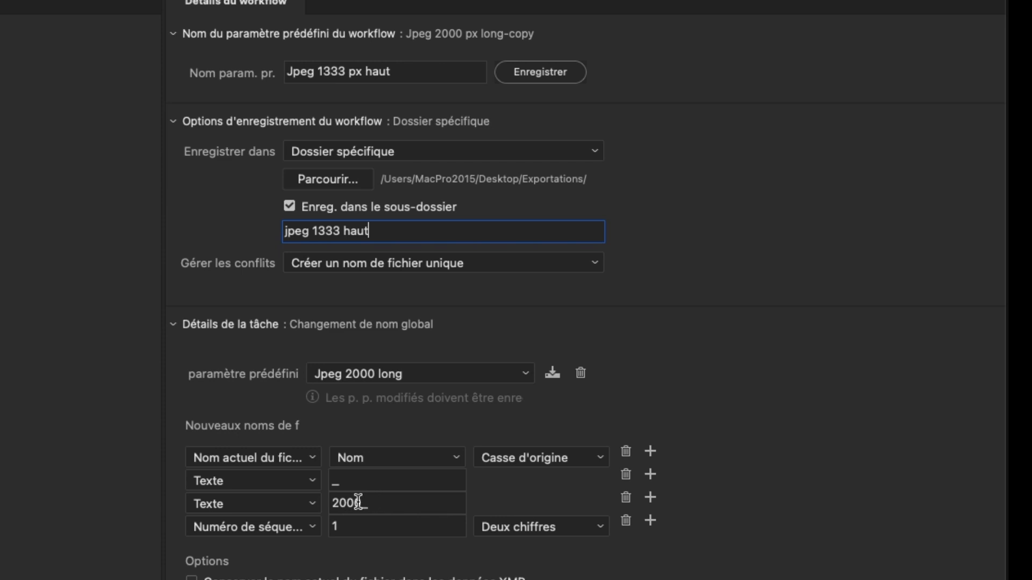
Change the second text element of the batch rename task's new file names to "1333_".
click(359, 503)
drag(360, 504, 326, 508)
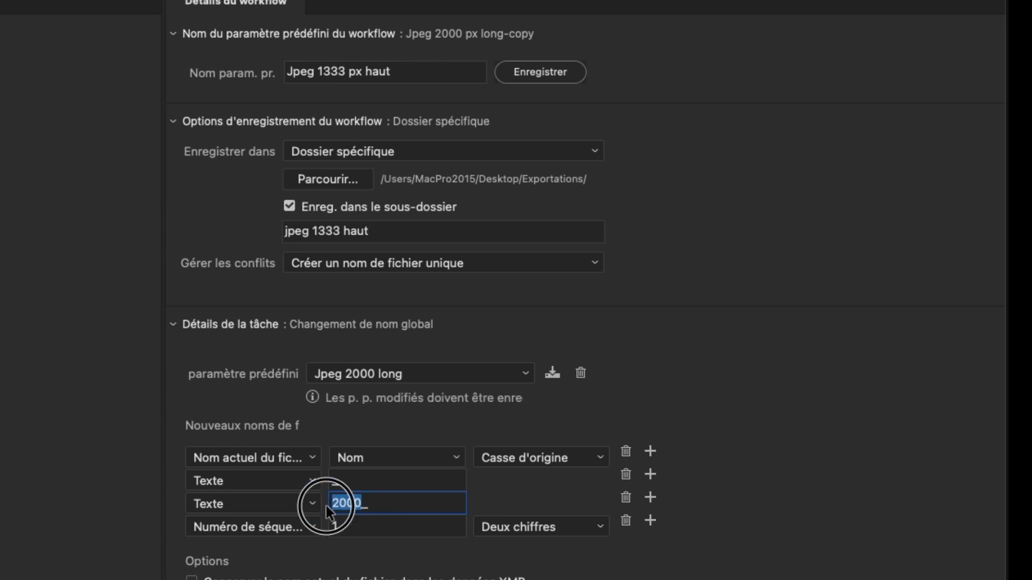
text(1333_)
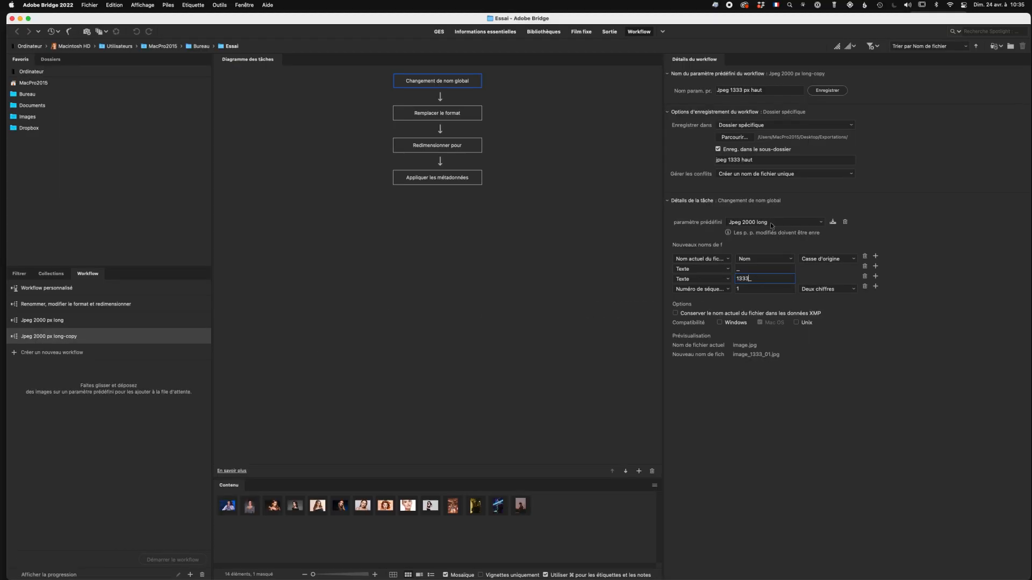
Save the modified batch rename settings as a preset named "Jpeg 1333 haut".
click(833, 222)
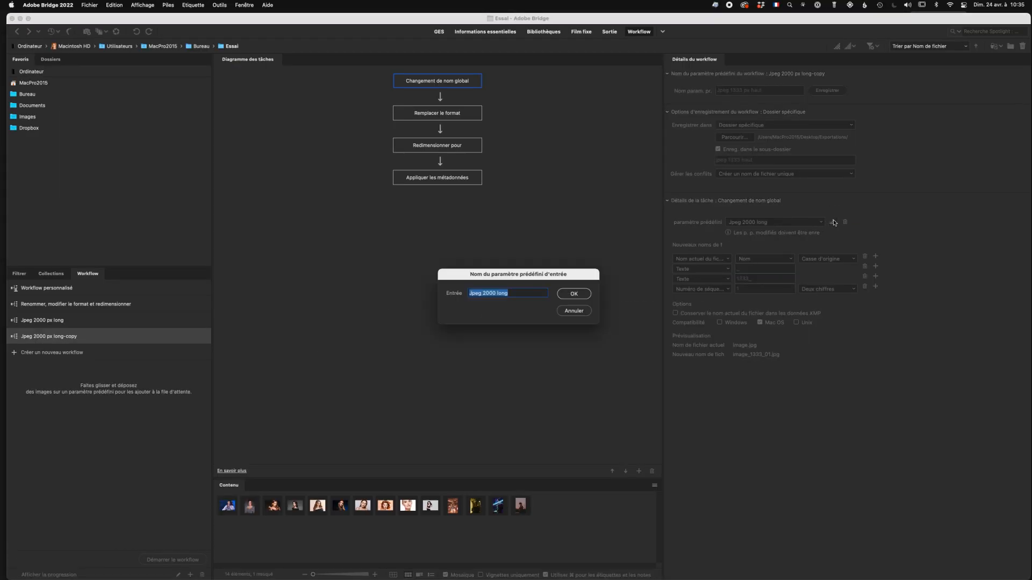
key(Right)
key(BackSpace)
key(BackSpace)
key(BackSpace)
key(BackSpace)
key(BackSpace)
key(BackSpace)
key(BackSpace)
text(1333 haut)
click(565, 294)
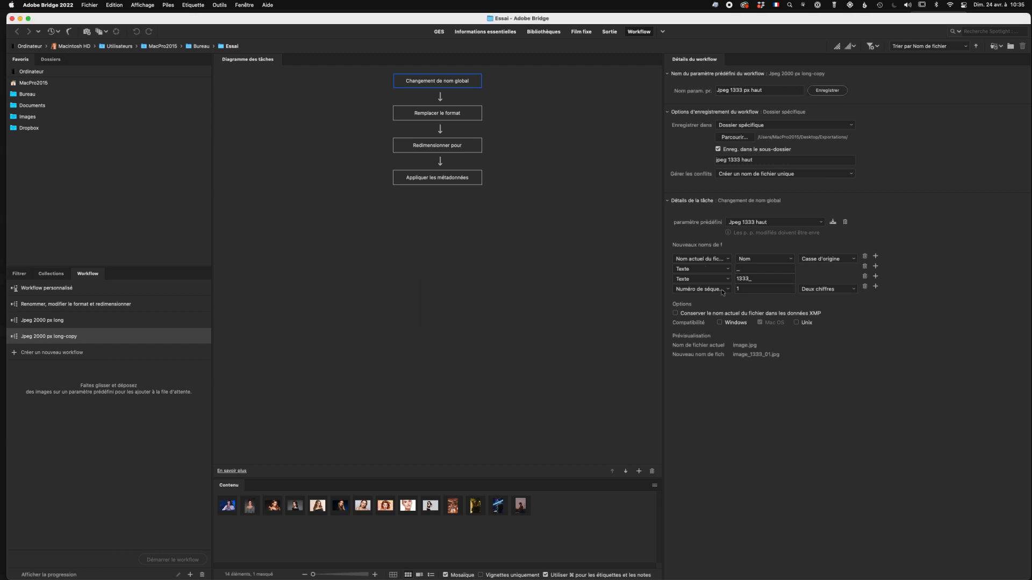
Set the "Redimensionner pour" task to fit a "Bord court" of 1333 pixels and save the workflow.
click(442, 115)
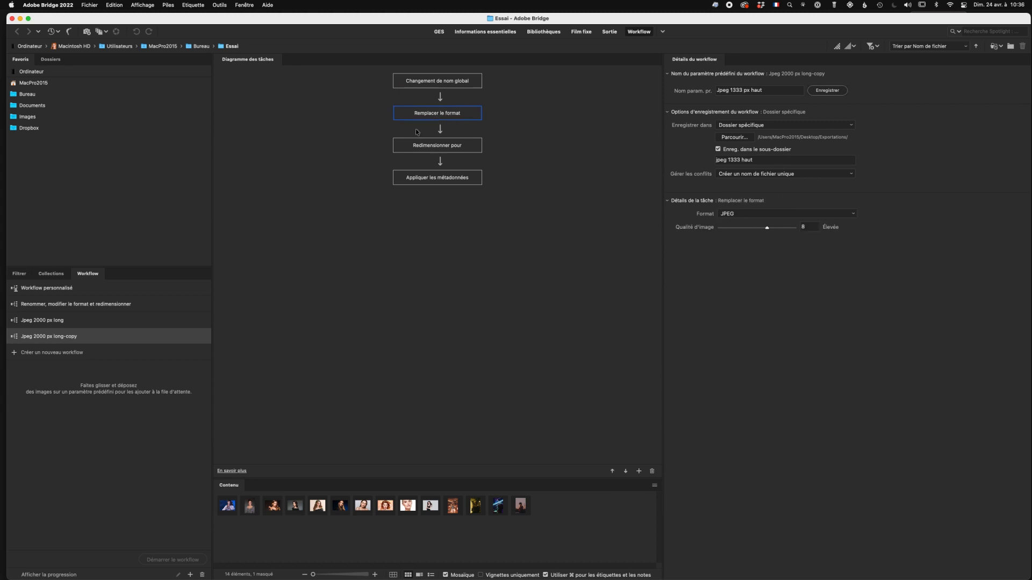
click(452, 148)
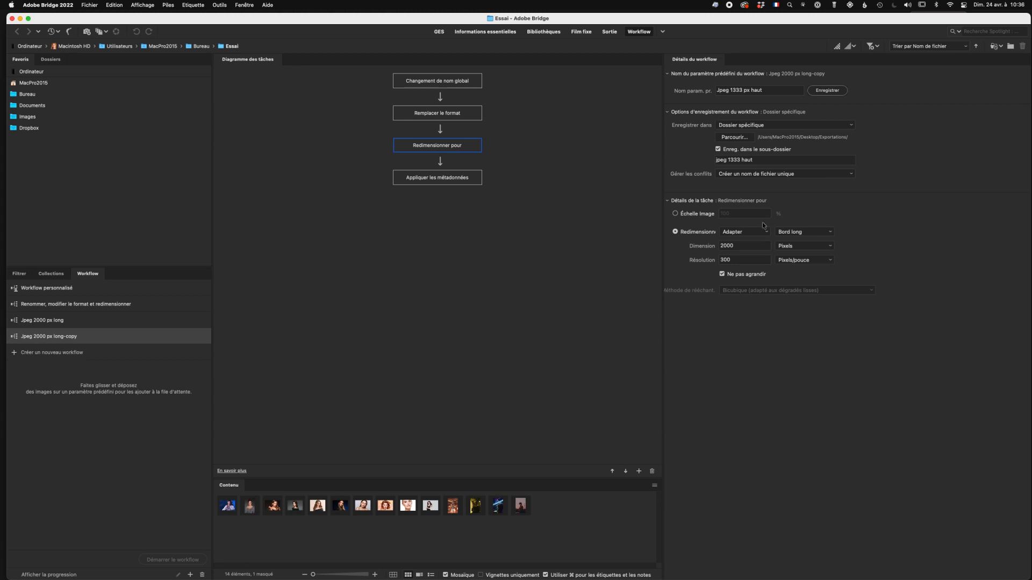
click(809, 233)
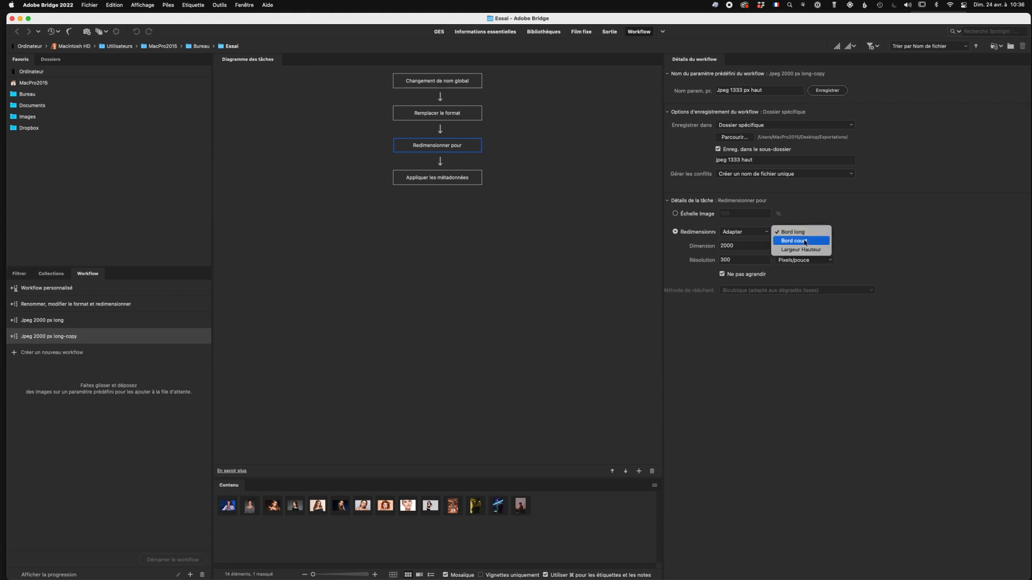
click(804, 242)
click(705, 246)
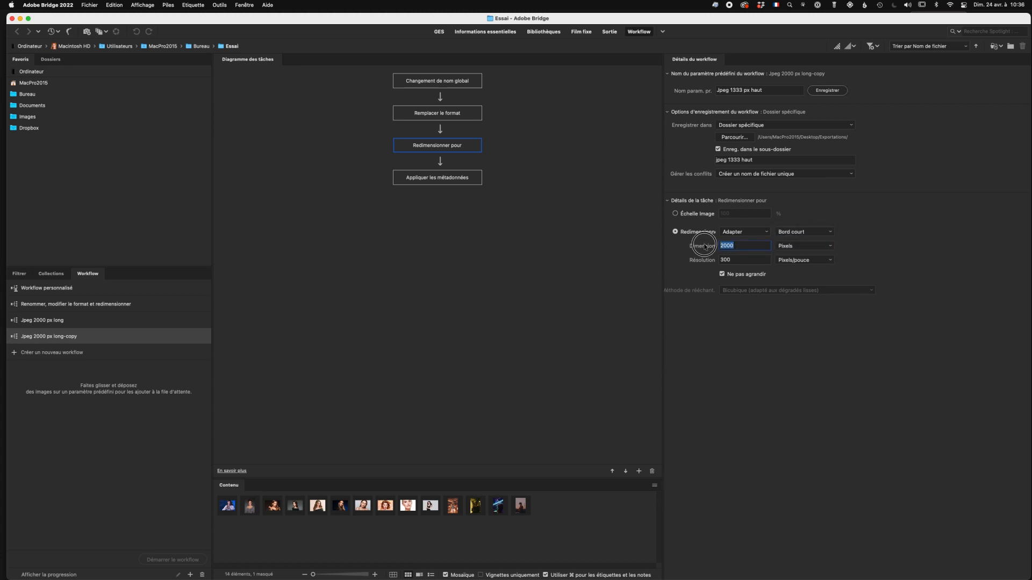
text(1333)
click(691, 344)
click(828, 90)
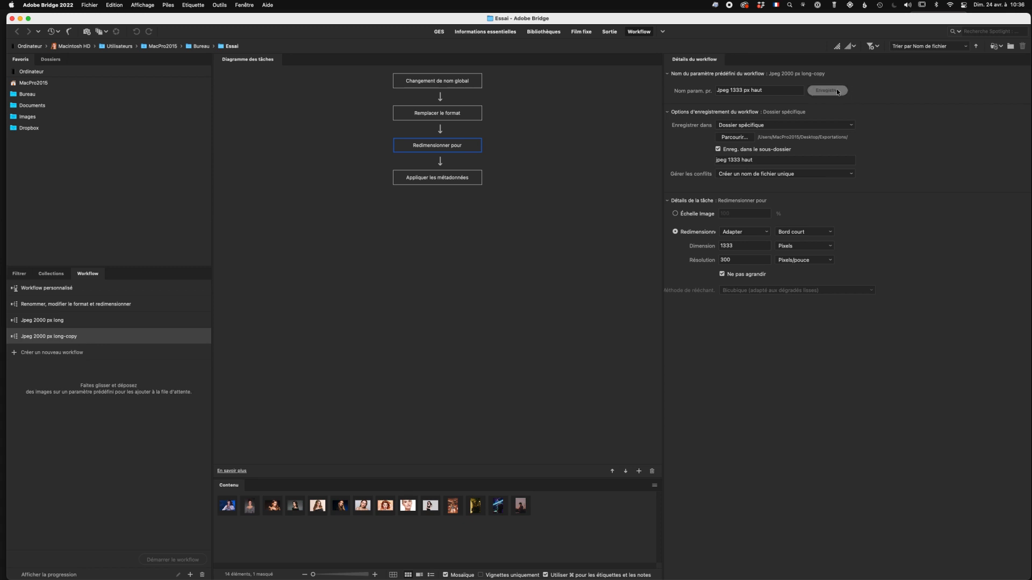
Select all photos, filter them to the "Paysage" orientation and queue them in the "Jpeg 2000 px long" workflow.
click(41, 322)
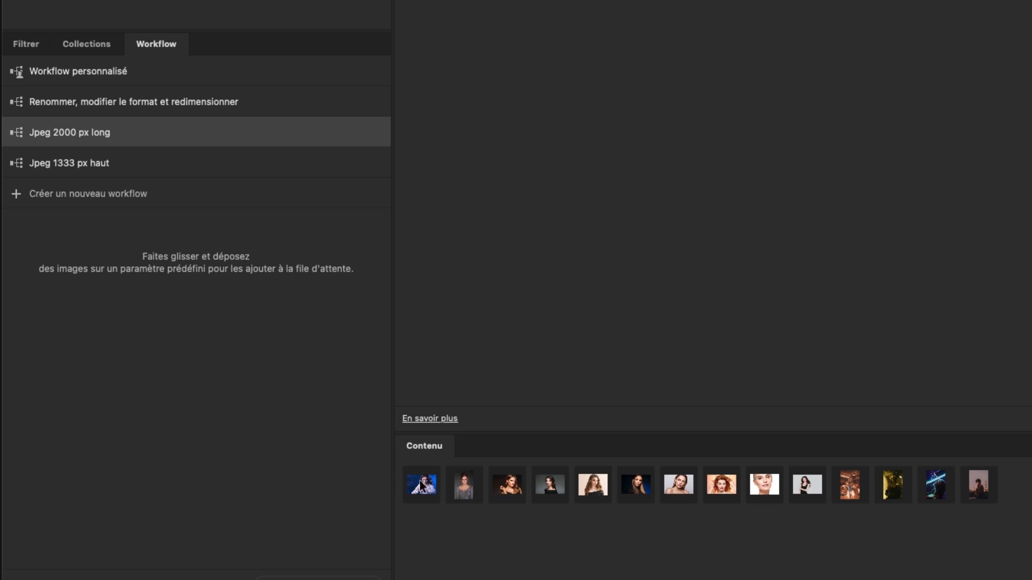
click(420, 483)
shift+click(988, 488)
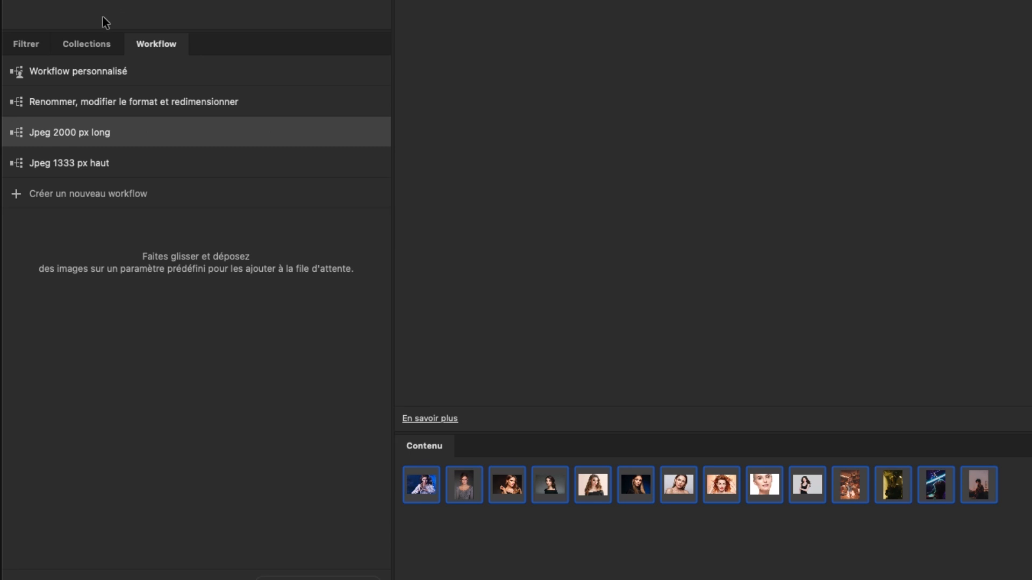
click(24, 45)
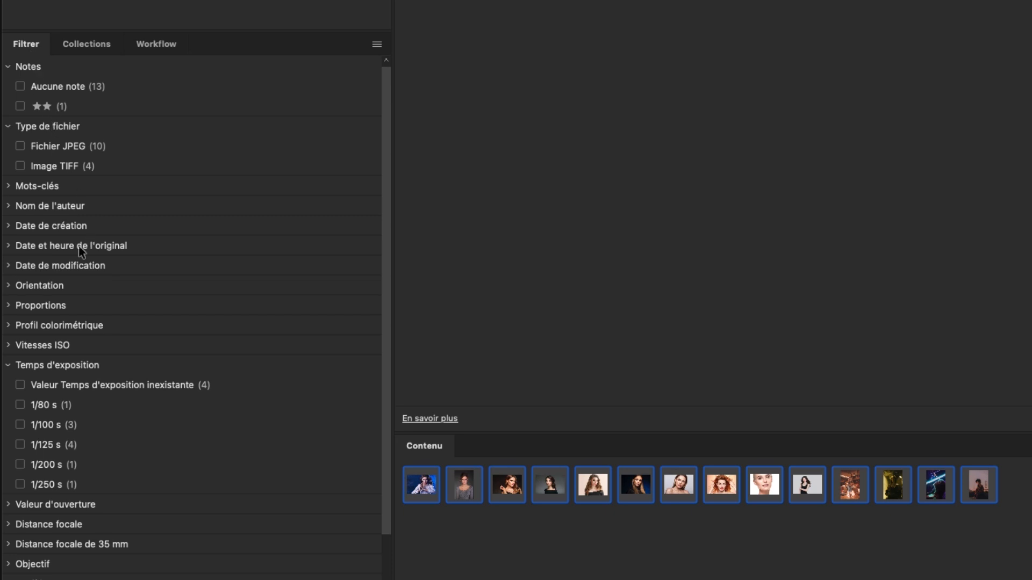
click(18, 287)
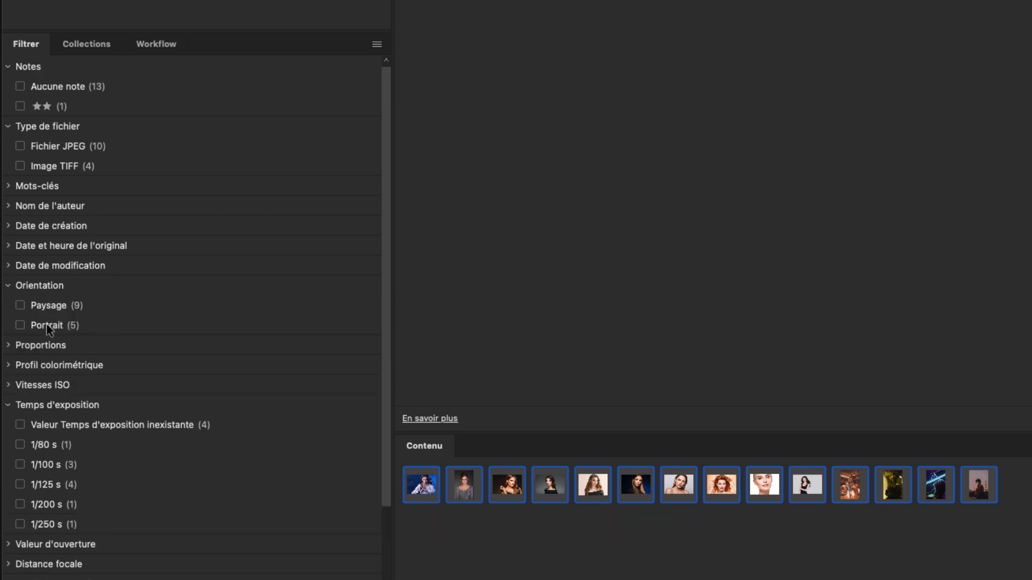
click(21, 305)
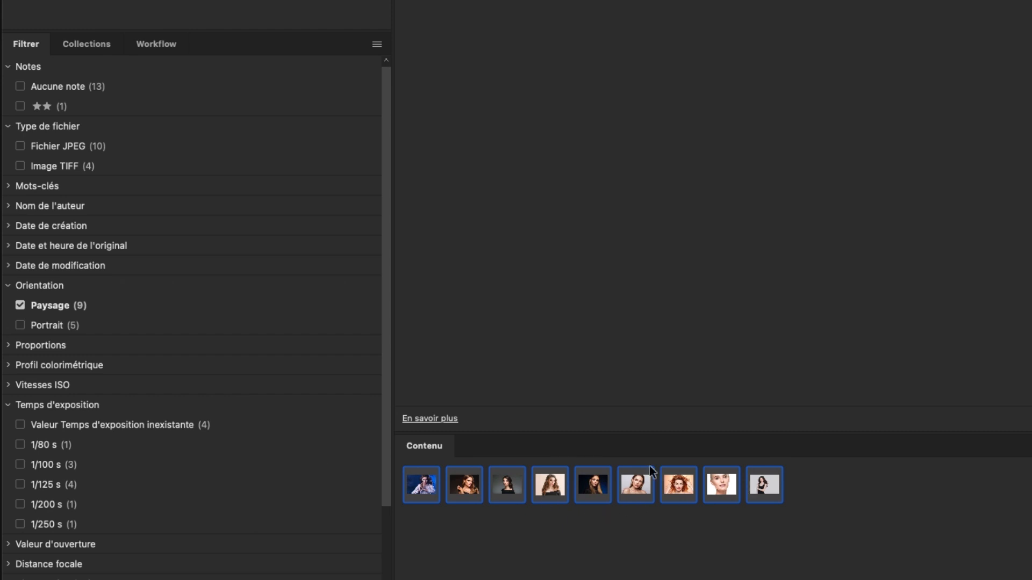
click(166, 46)
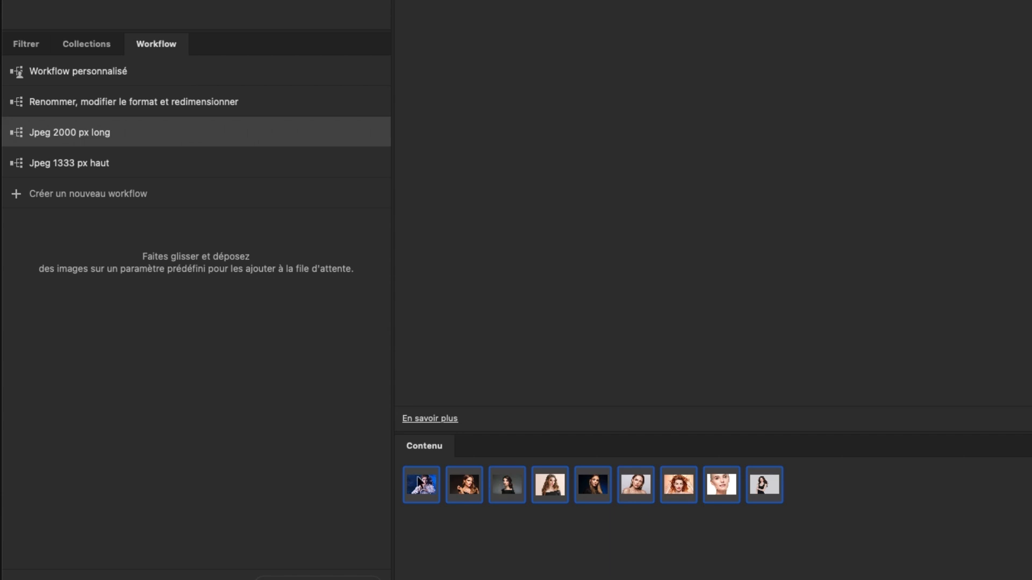
drag(423, 484, 159, 141)
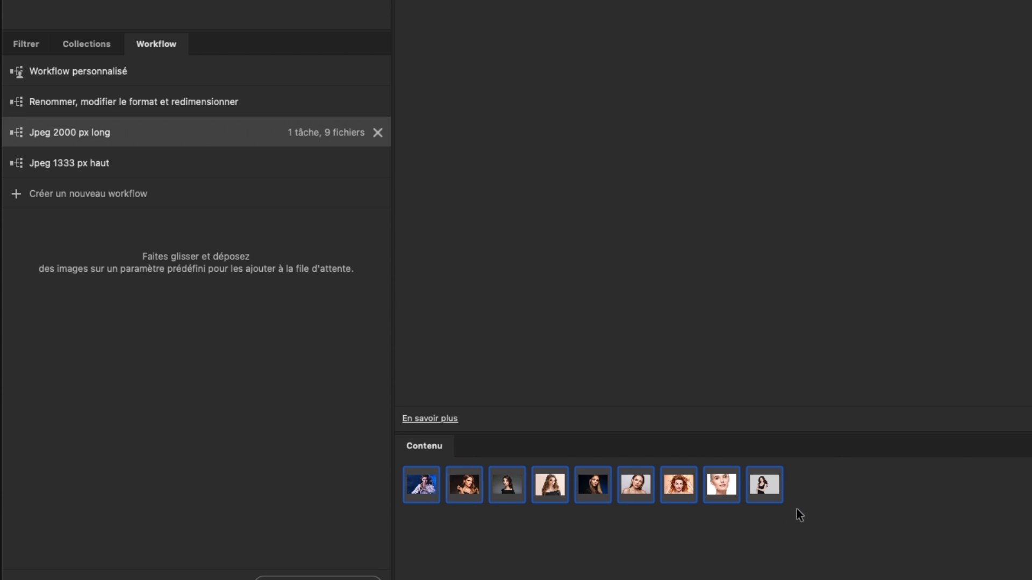
Filter to the "Portrait" orientation, queue all those photos in the "Jpeg 1333 px haut" workflow and start the queued workflows.
click(28, 45)
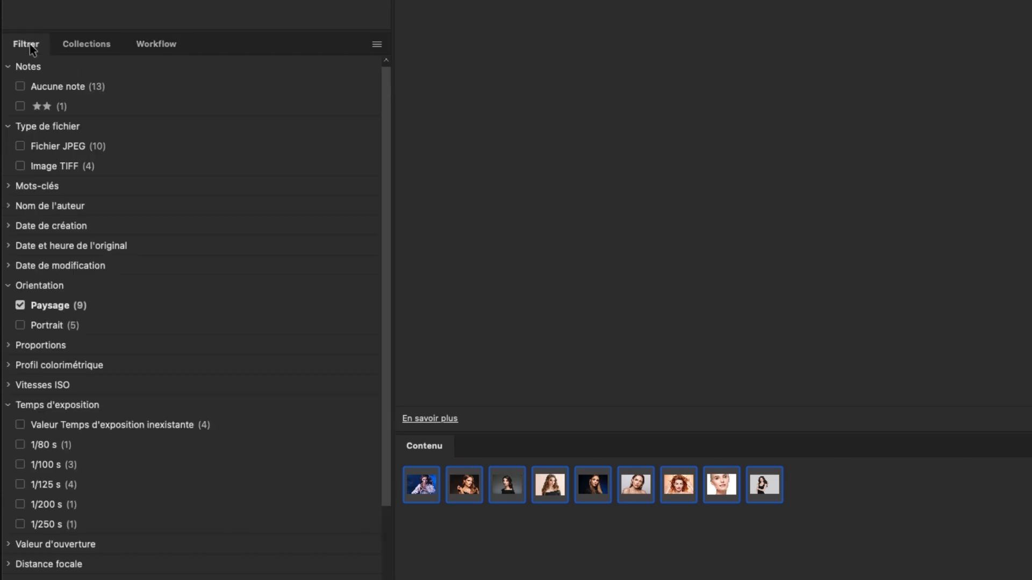
click(20, 306)
click(20, 325)
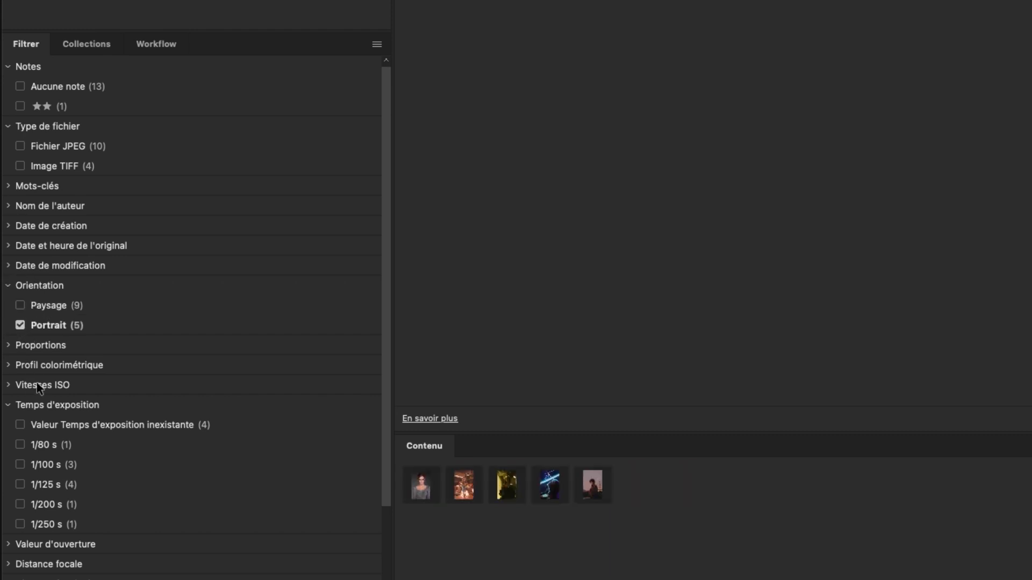
click(422, 486)
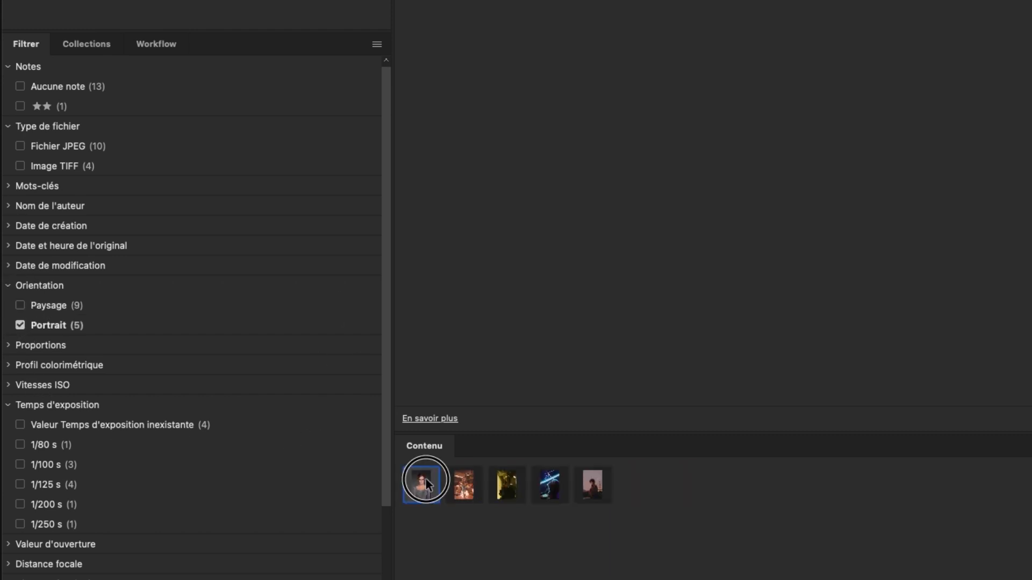
shift+click(594, 494)
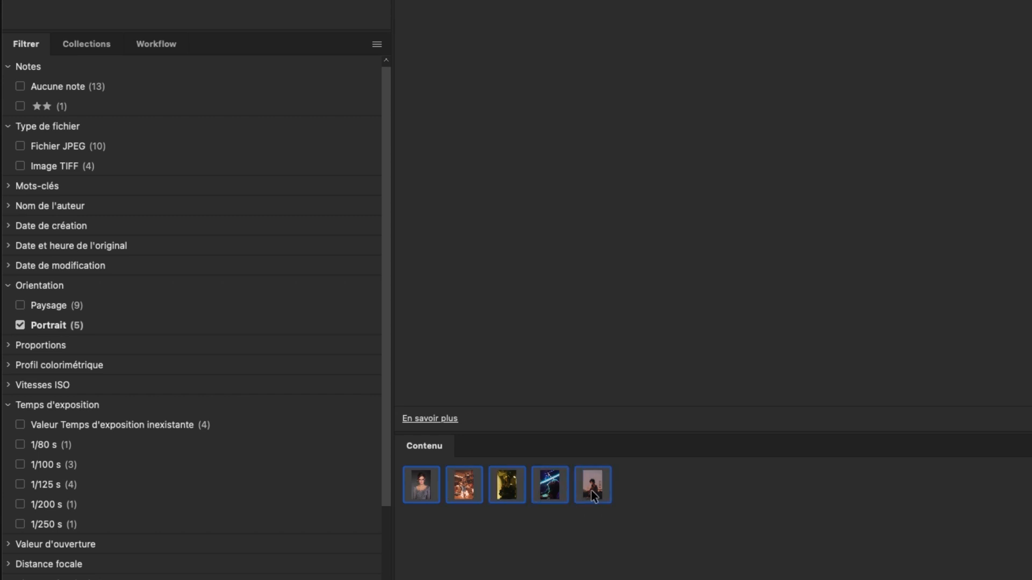
click(150, 49)
drag(421, 485, 292, 169)
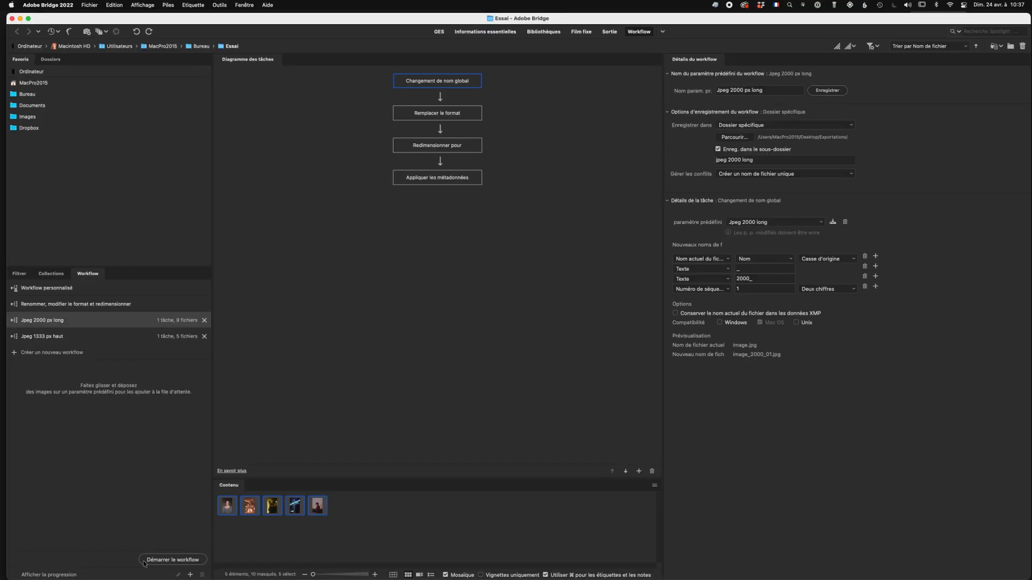
click(179, 562)
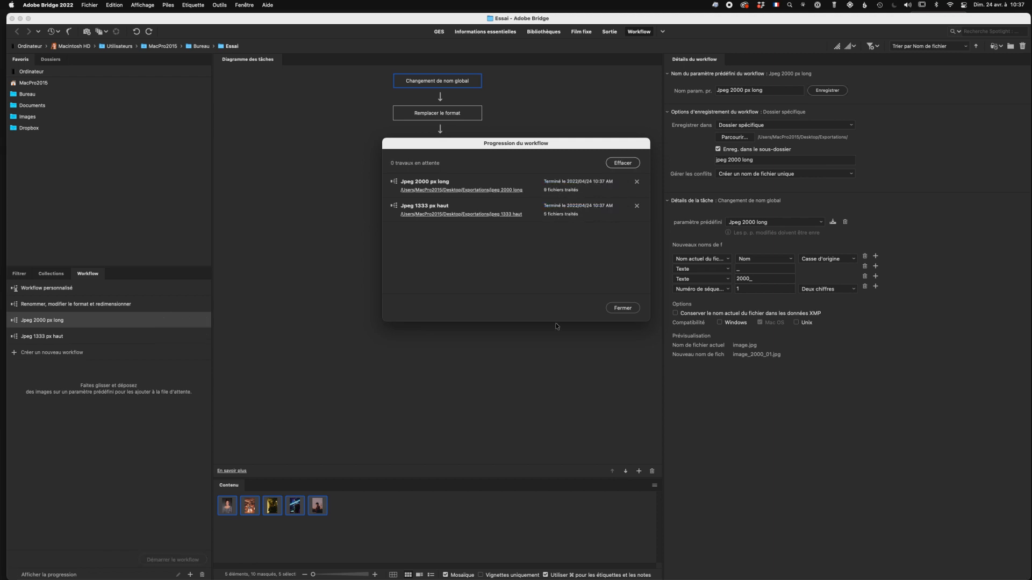
Close the workflow progress report, switch to Finder and examine the exported photos in the "jpeg 2000 long" and "jpeg 1333 haut" subfolders of Exportations.
click(624, 308)
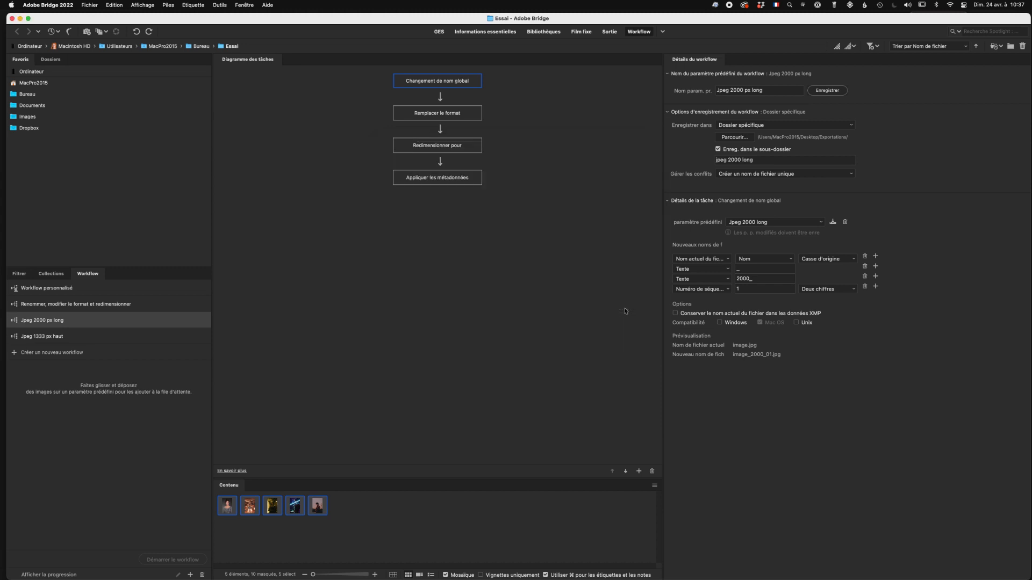
click(20, 19)
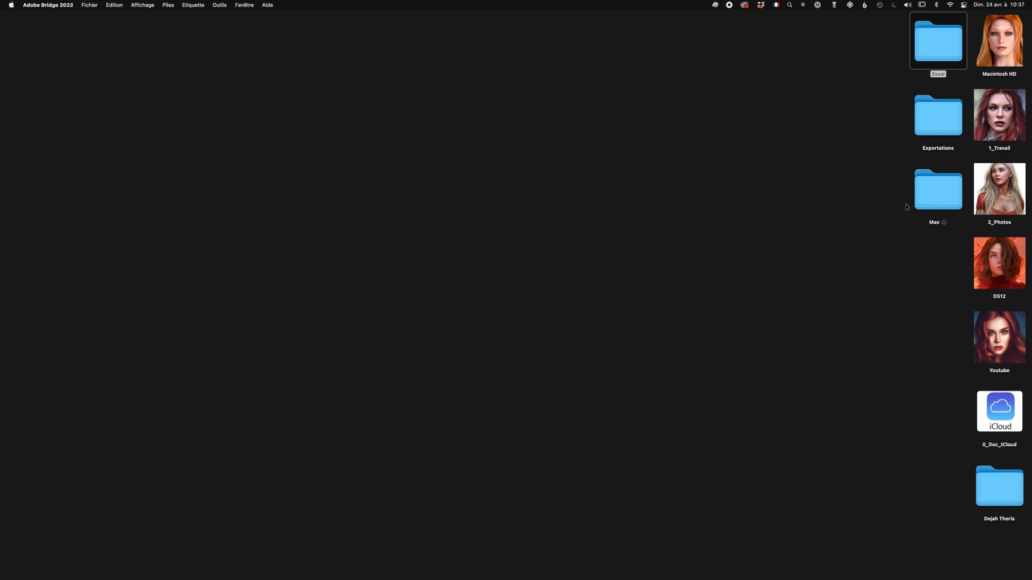
double_click(935, 115)
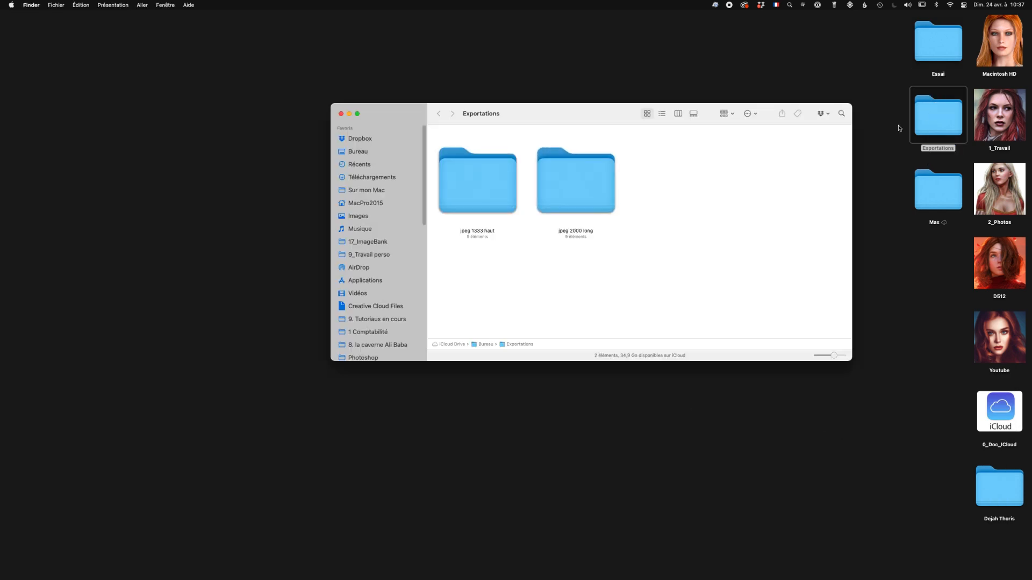
click(577, 187)
double_click(577, 187)
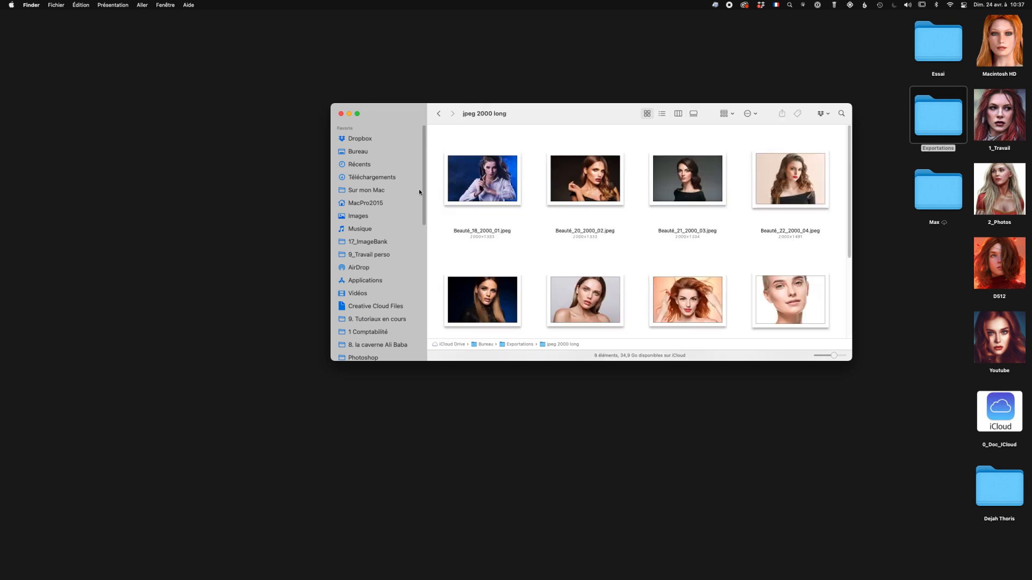
click(440, 113)
double_click(483, 194)
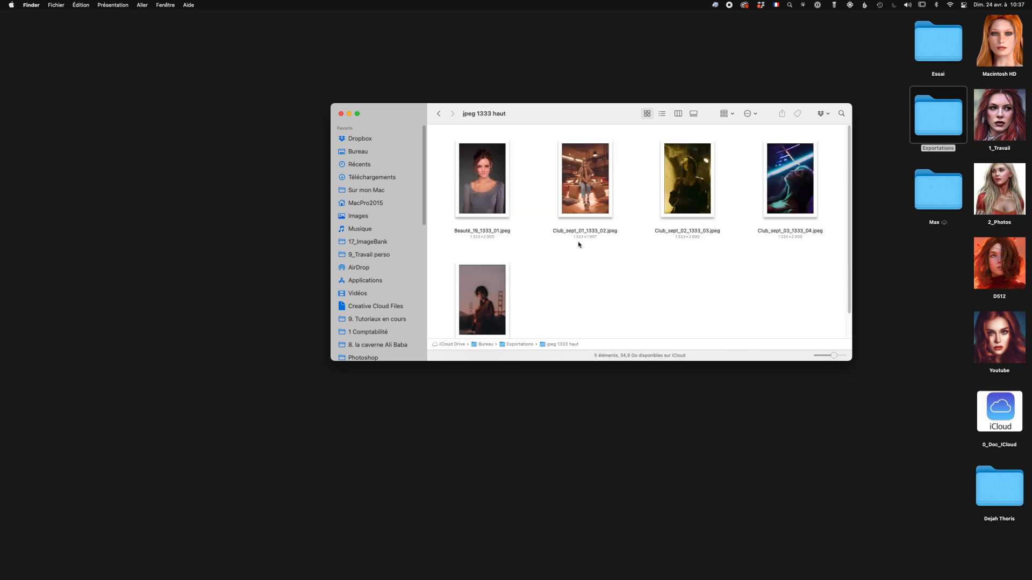
click(439, 114)
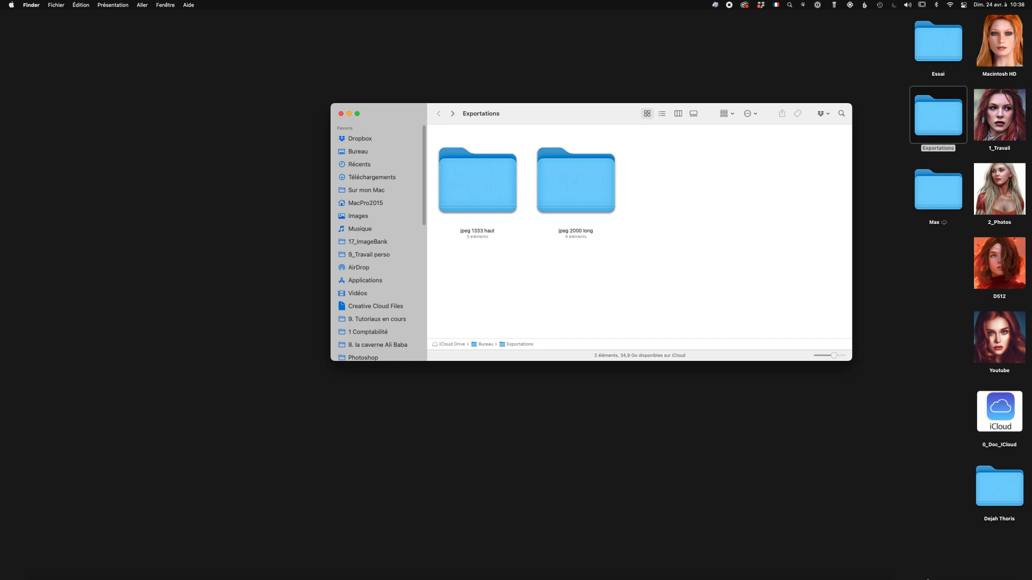
Switch back to Adobe Bridge and change to the workspace that shows only the Essai folder's content as large thumbnails.
click(1001, 557)
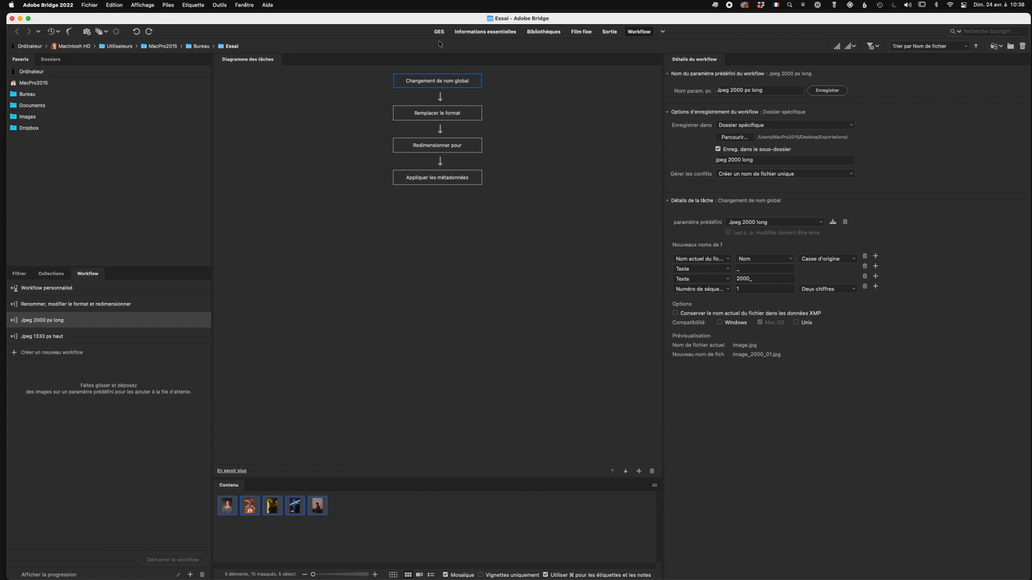
click(662, 31)
click(263, 210)
key(super+F1)
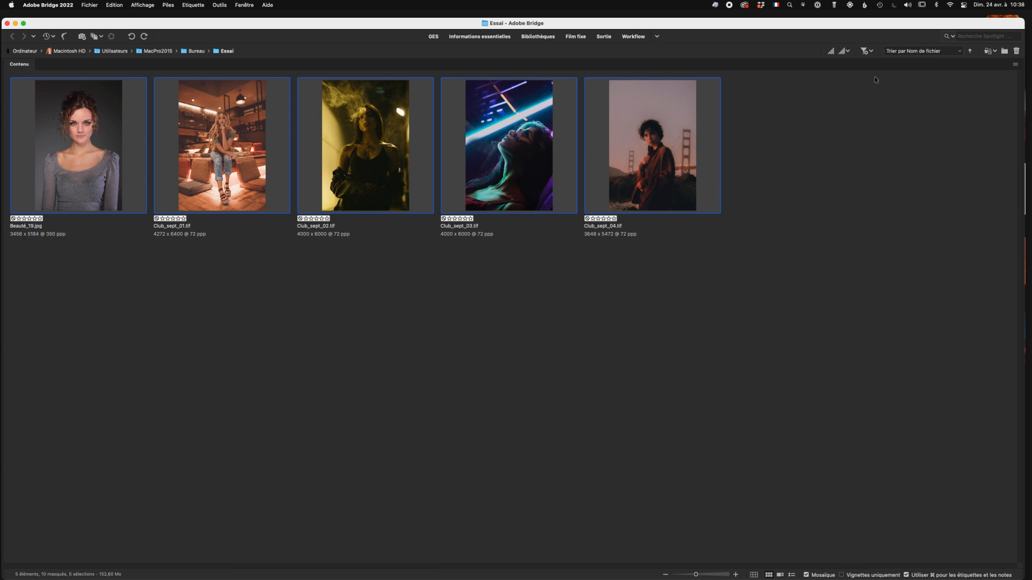
mouse_move(607, 180)
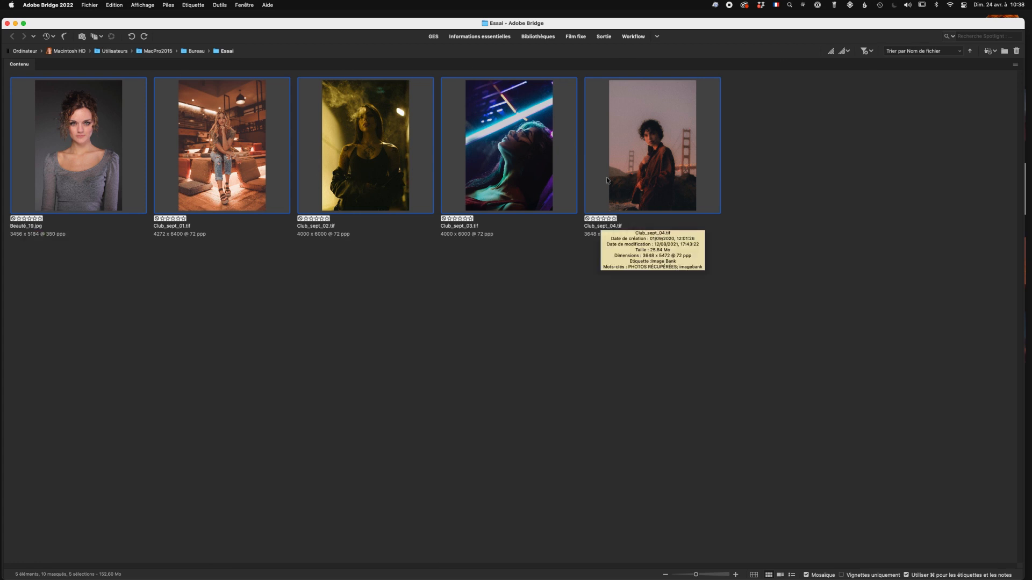